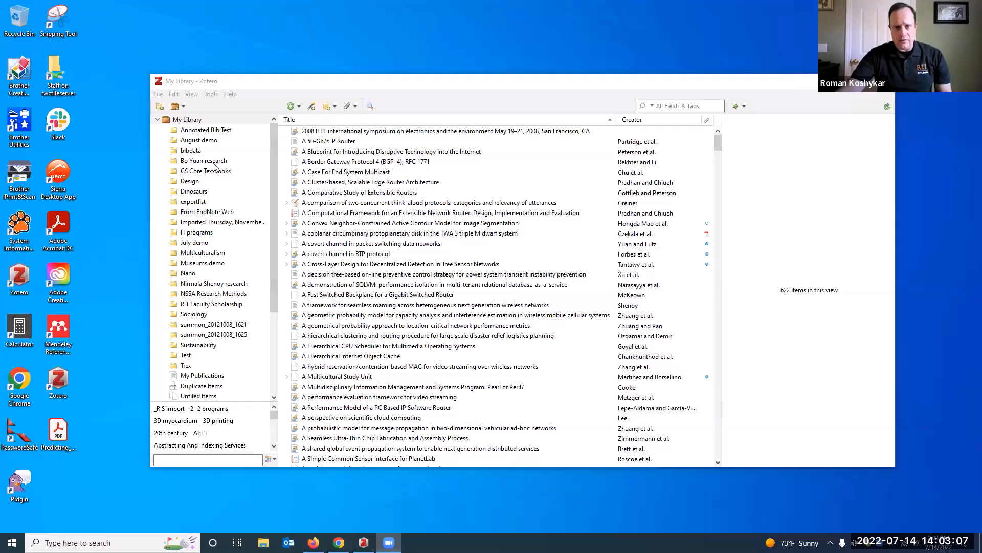
- Move the Zotero library window slightly further left on the desktop
left_click(735, 87)
left_click_drag(735, 88, 688, 91)
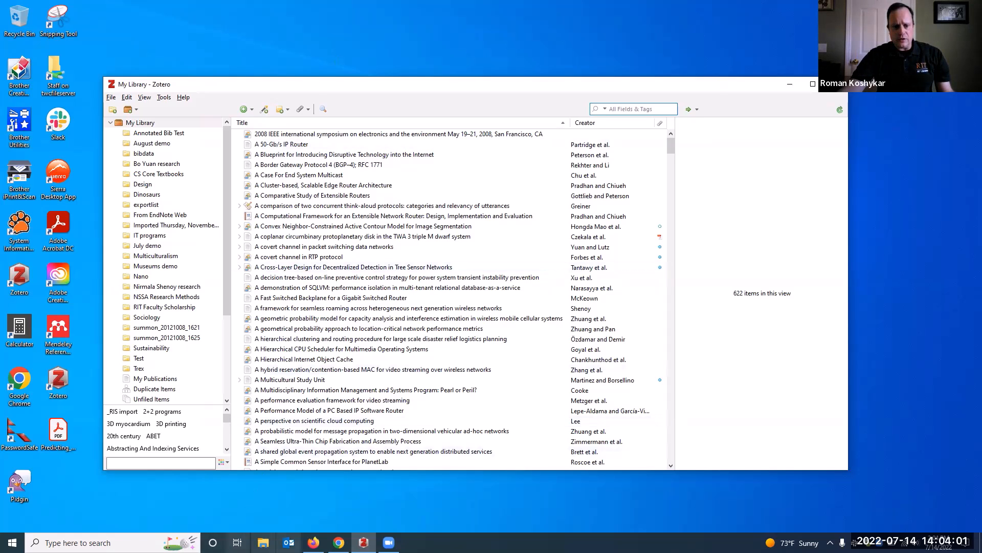
left_click(393, 508)
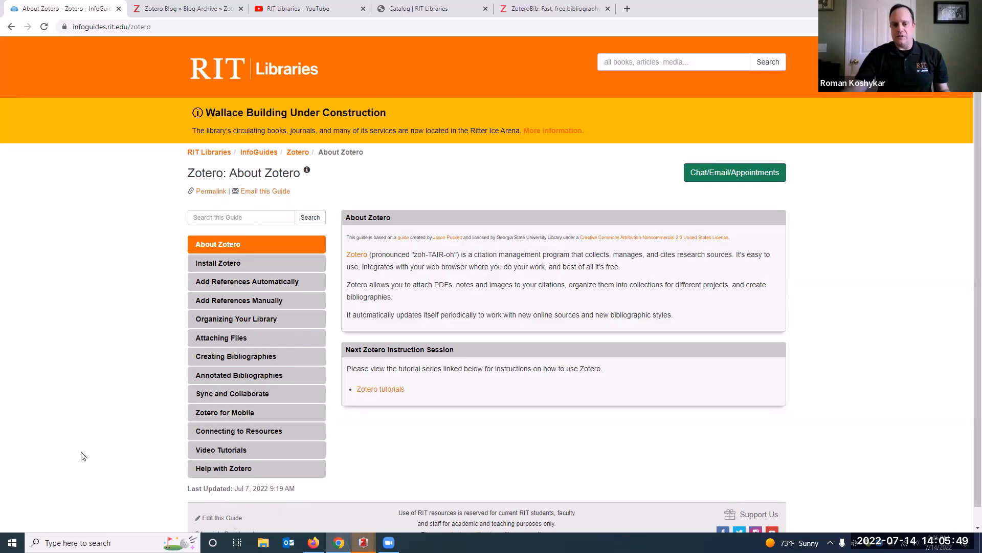
- Bring up Zotero's Software Update window and dismiss its notice
mouse_move(363, 542)
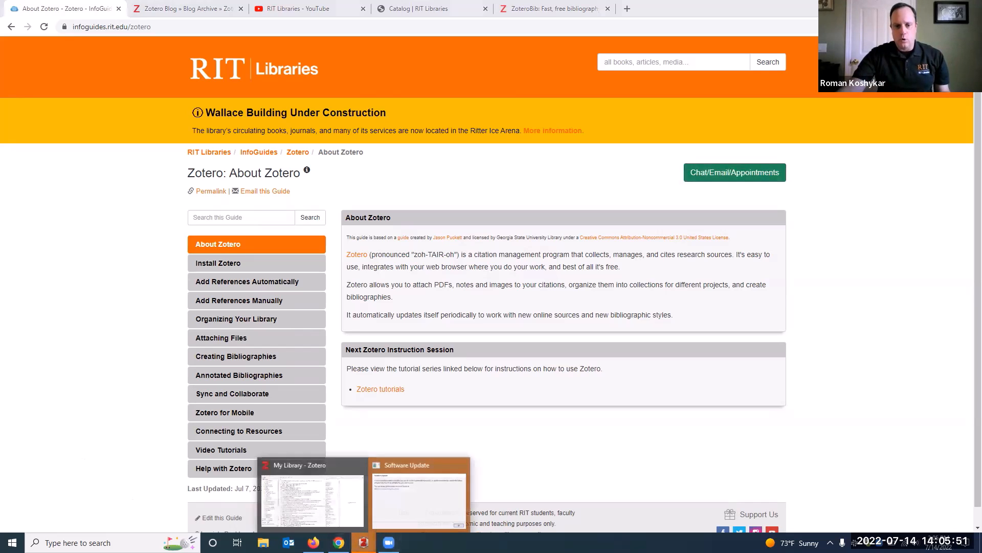
left_click(423, 512)
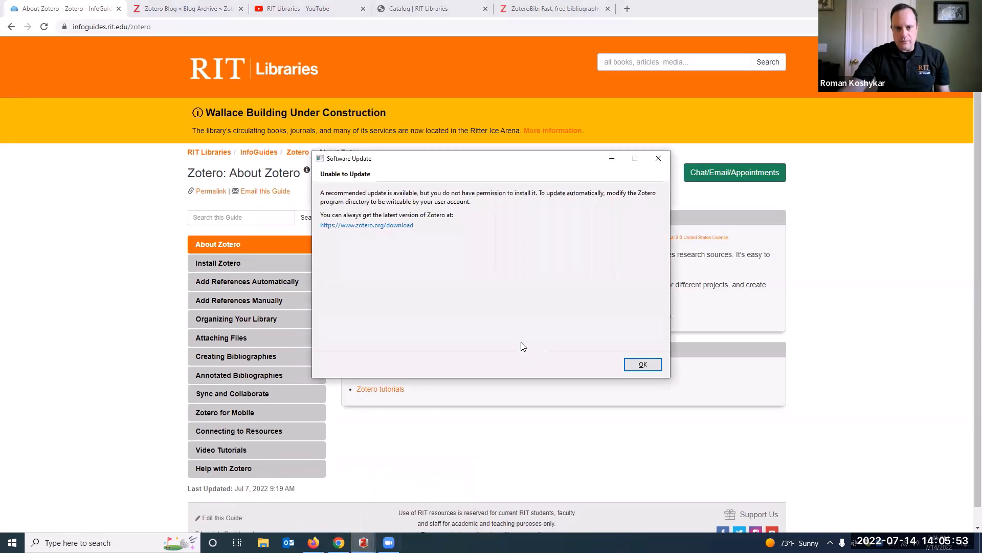
left_click(643, 365)
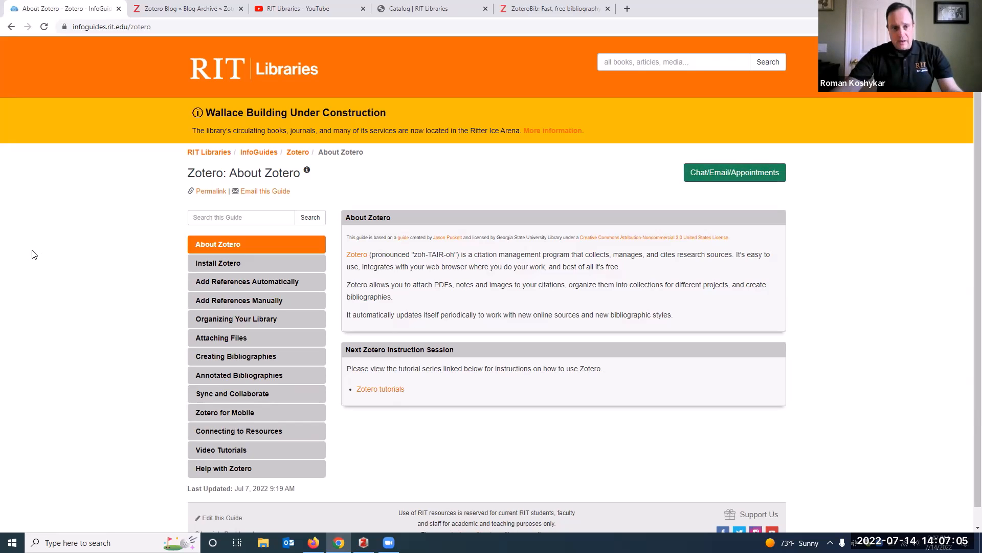
- Search the entire RIT Libraries catalog by word for "rit press"
left_click(244, 265)
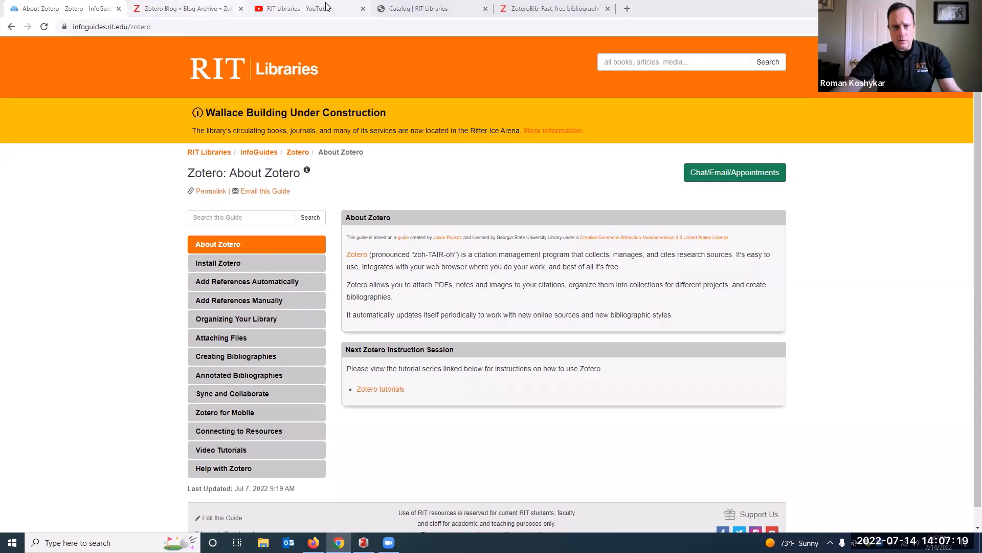
left_click(409, 16)
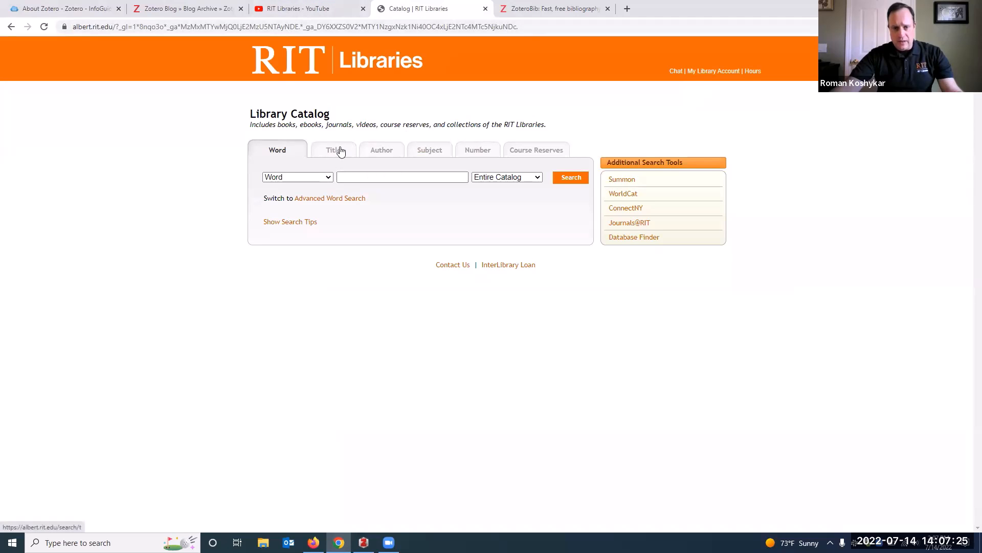
left_click(356, 176)
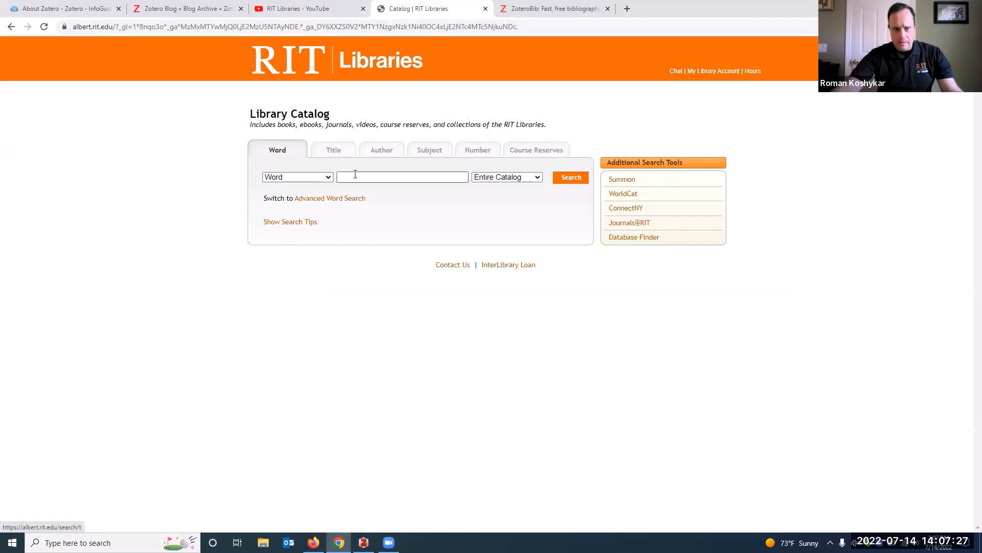
type("rit press")
key("Return")
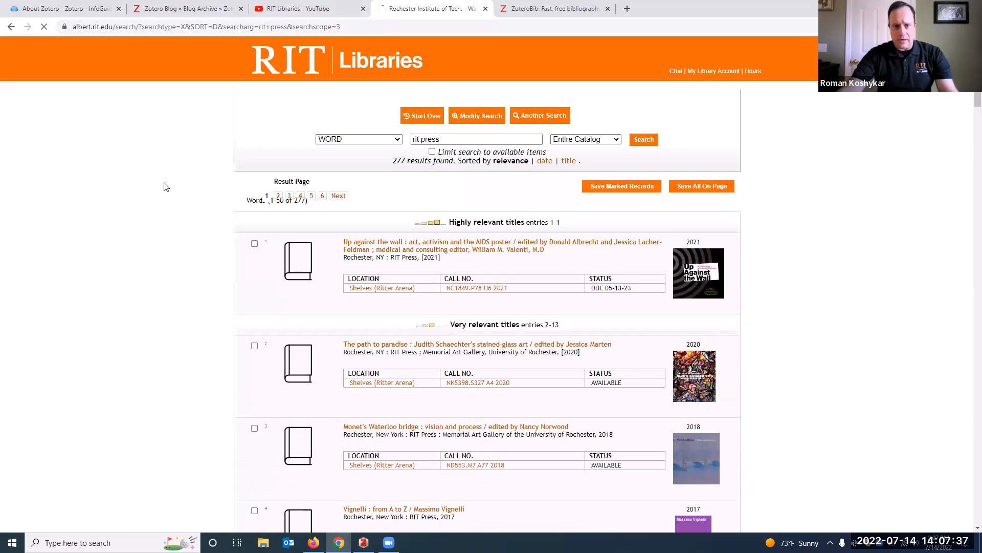
- Open the catalog record for "Up against the wall: art, activism and the AIDS poster" and save it to Zotero
left_click(462, 250)
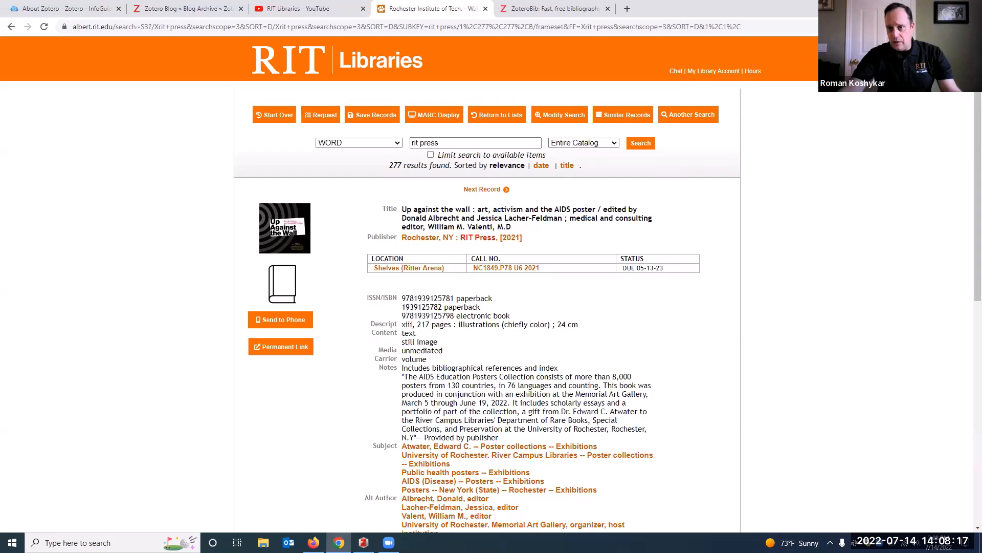
key("ctrl+shift+s")
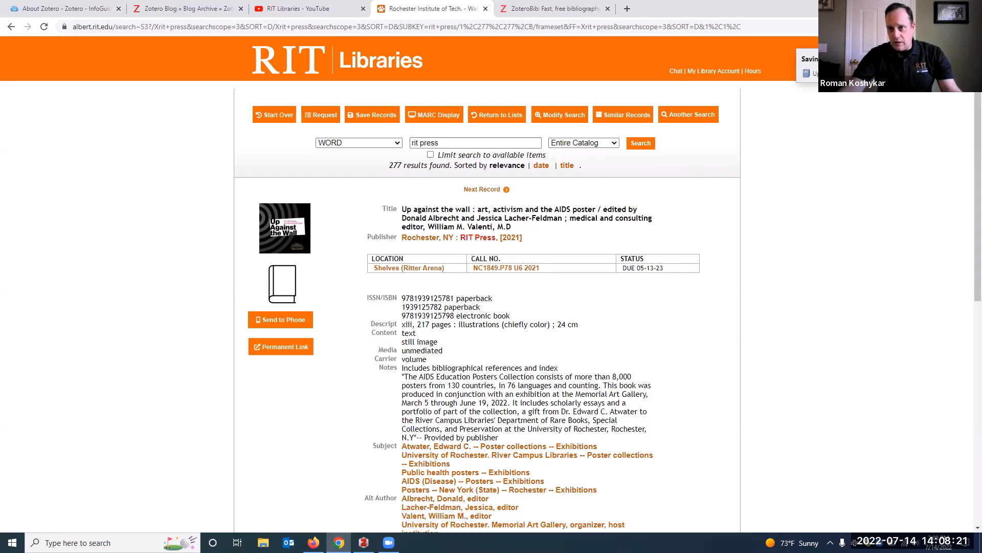
left_click(924, 8)
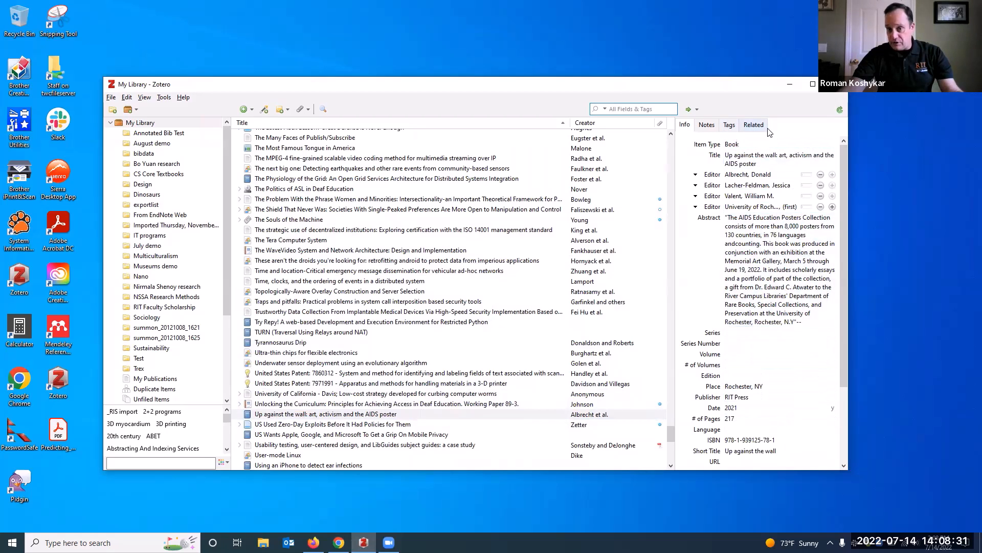
- Review the saved book's title, abstract, notes and tags in Zotero
left_click(770, 163)
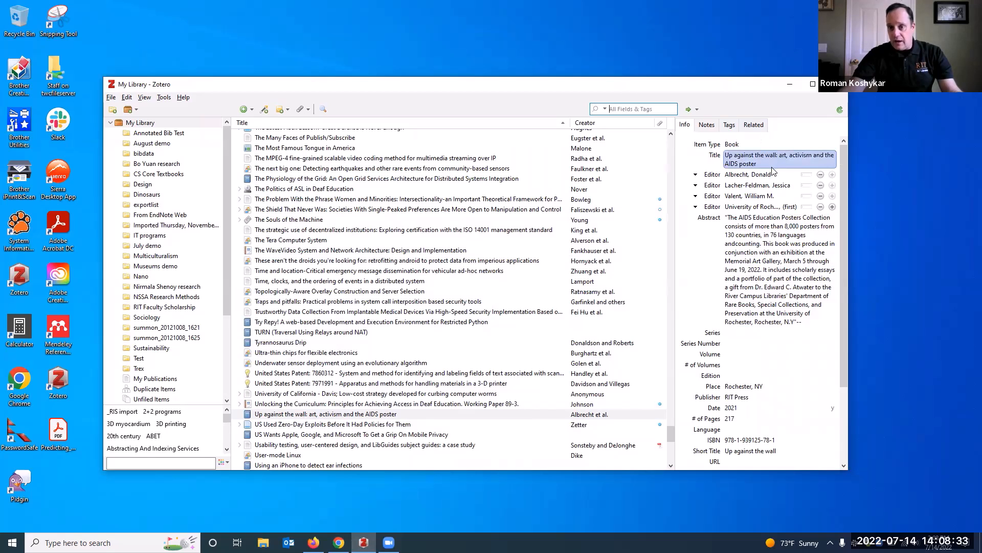
left_click(731, 242)
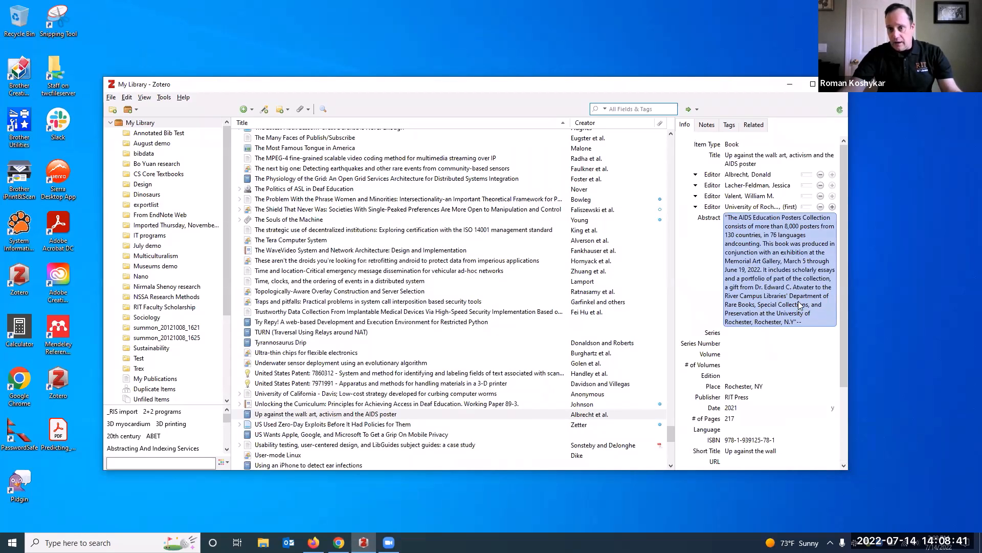
left_click(705, 126)
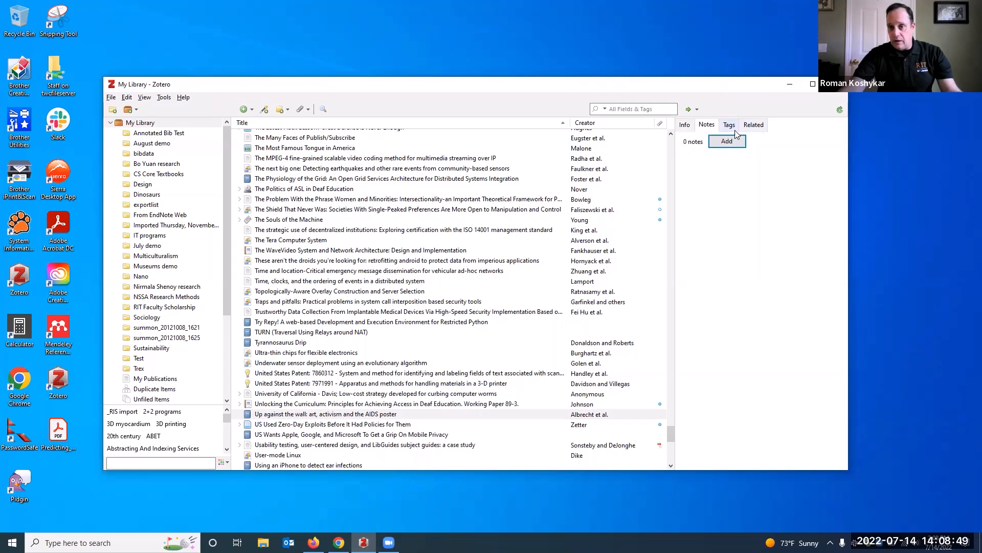
left_click(730, 127)
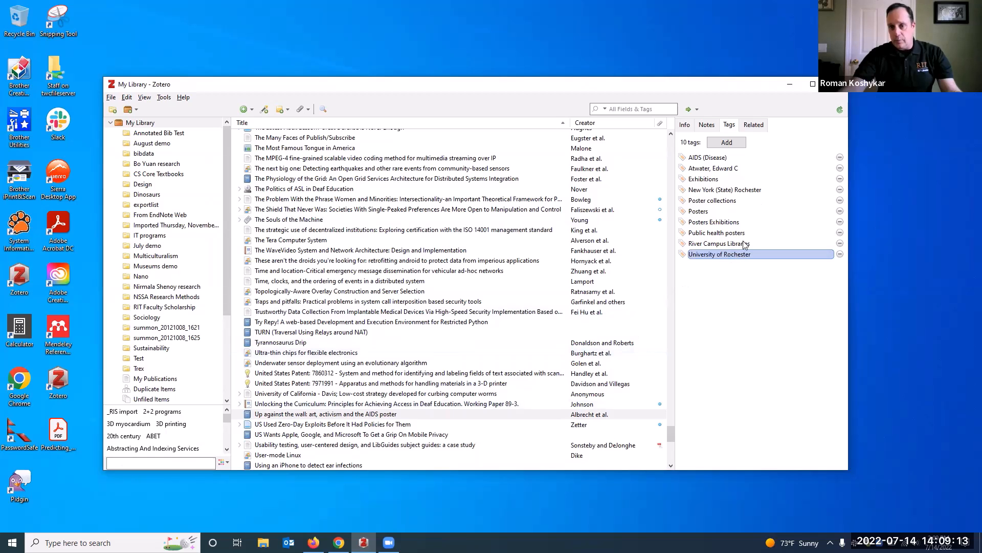
left_click(683, 130)
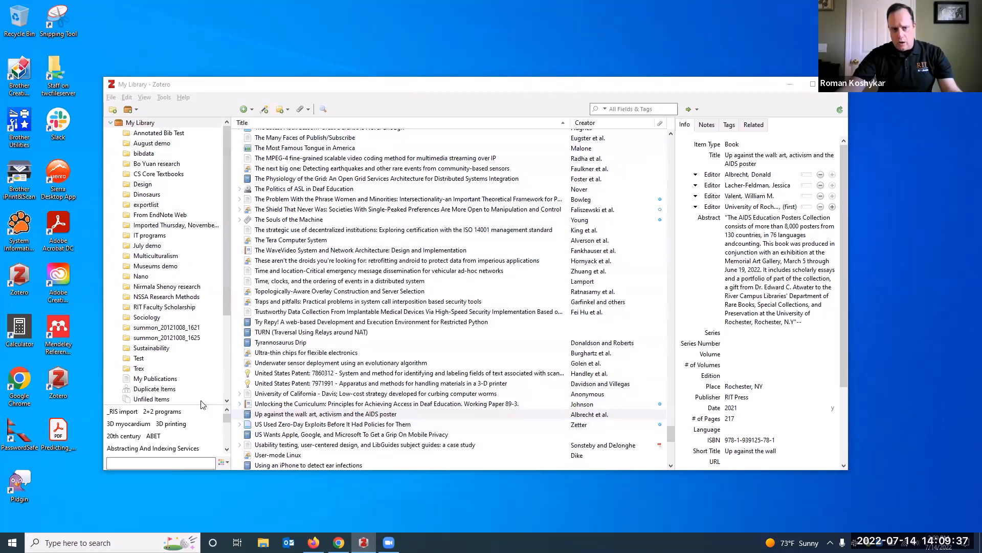
- Create a bibliography from the "Up against the wall" item in Chicago Manual of Style 17th edition (author-date), copied to the clipboard
right_click(337, 417)
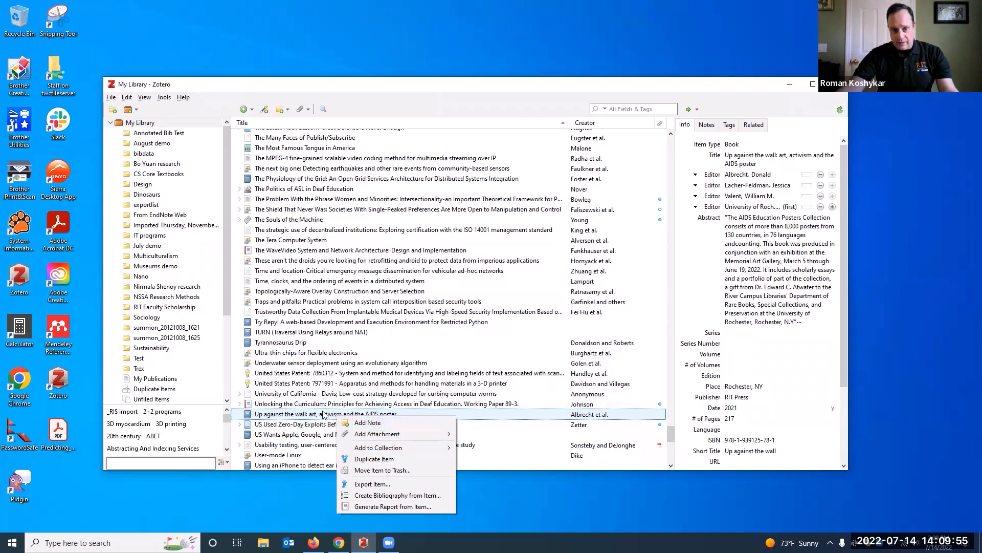
left_click(386, 498)
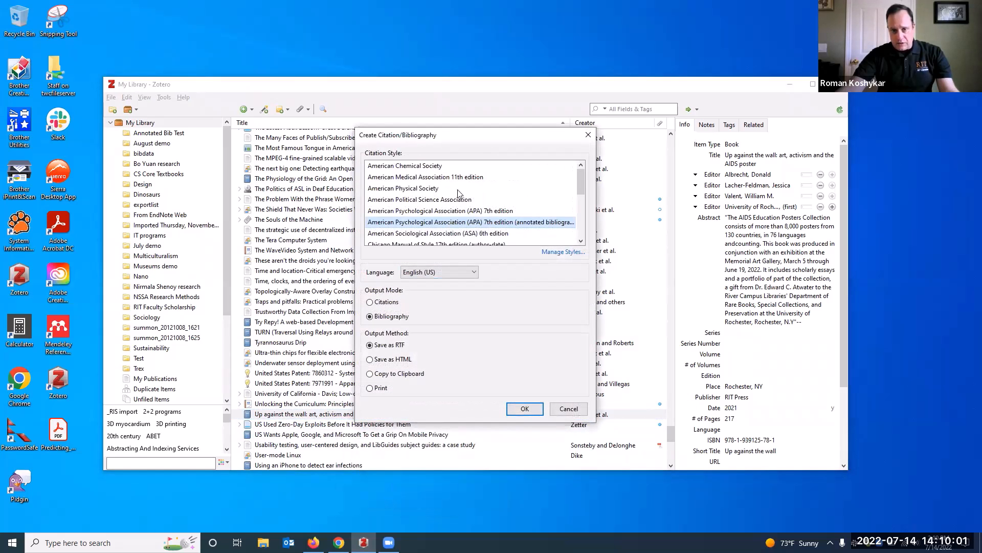
scroll(471, 219, "down", 1)
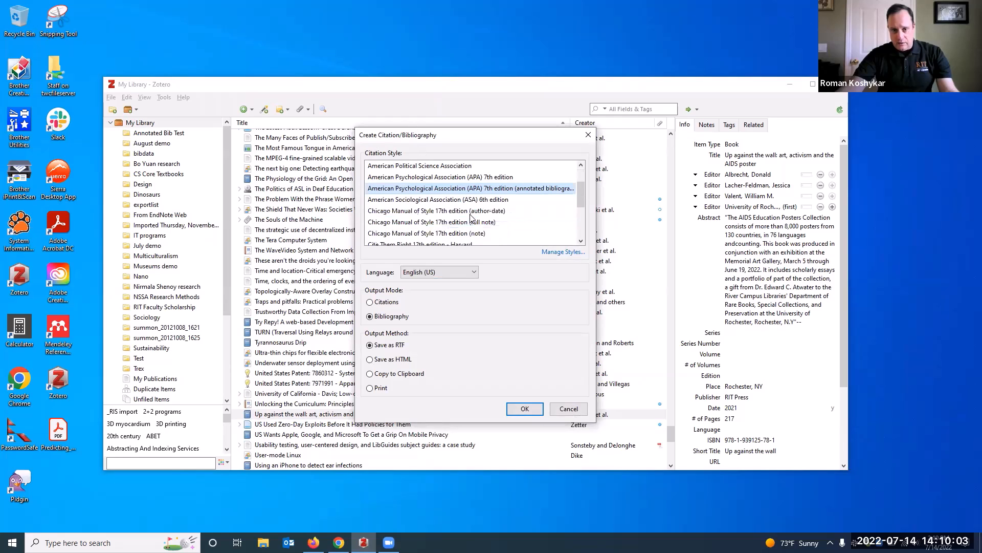
left_click(485, 211)
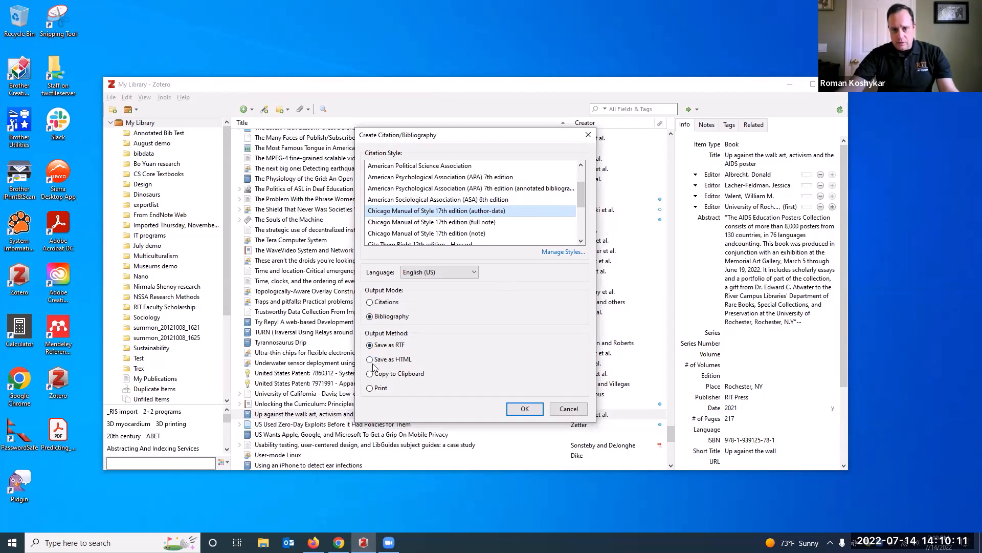
left_click(388, 375)
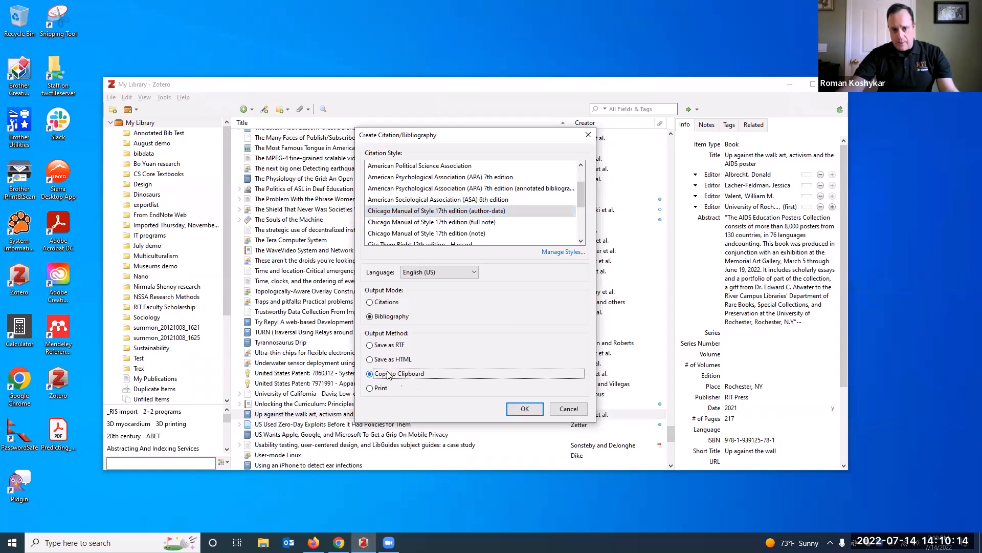
left_click(524, 409)
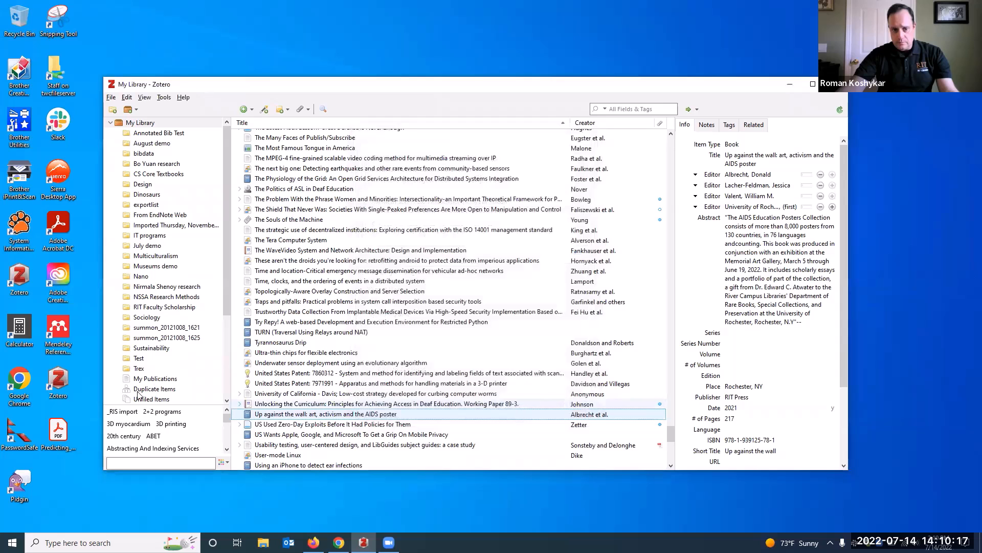
- Paste the copied bibliography entry into a new blank Word document, and return to the Zotero library
left_click(12, 542)
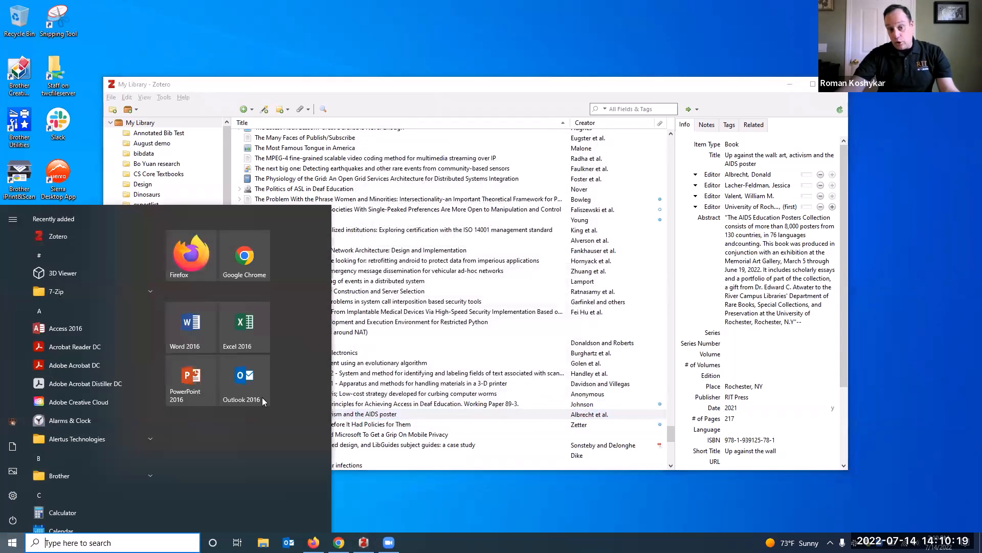
left_click(192, 327)
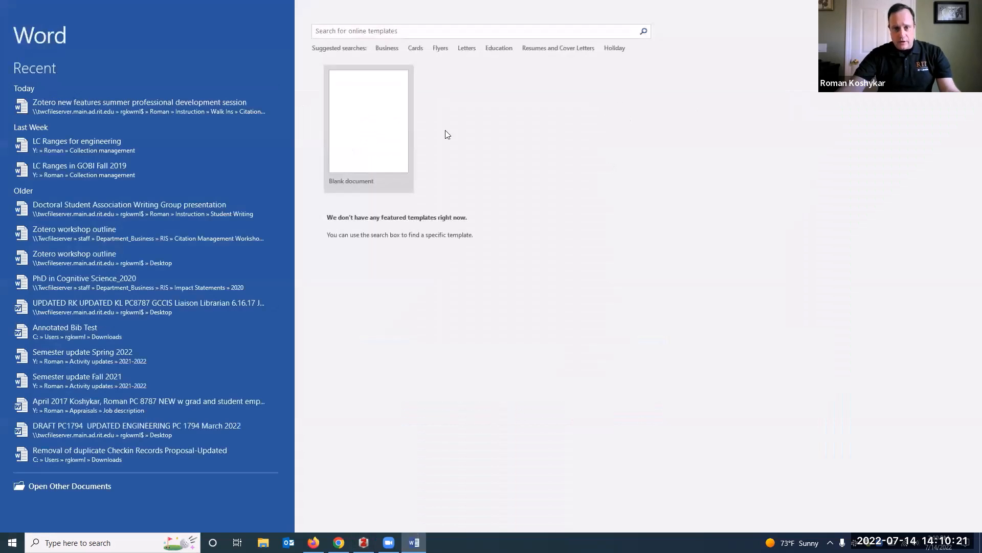
left_click(352, 140)
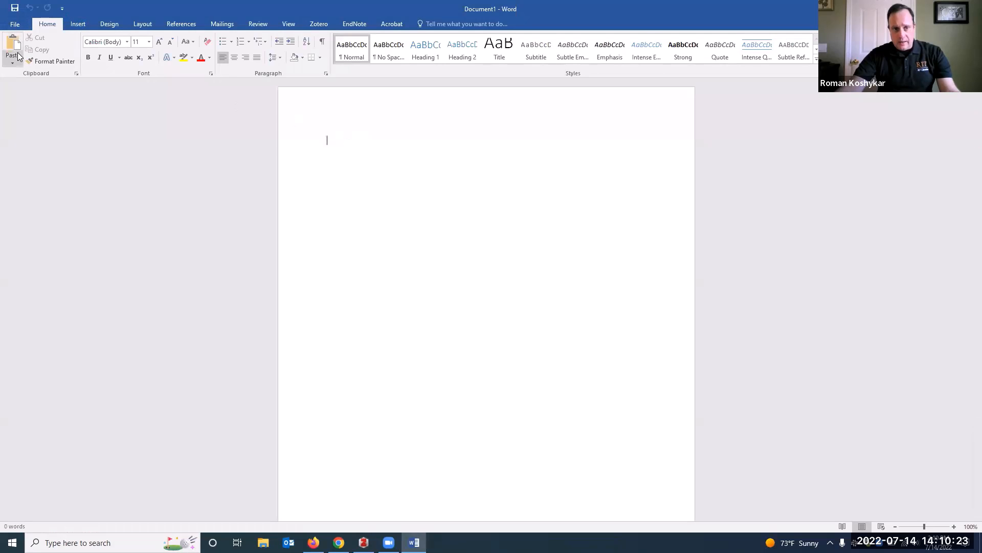
left_click(12, 49)
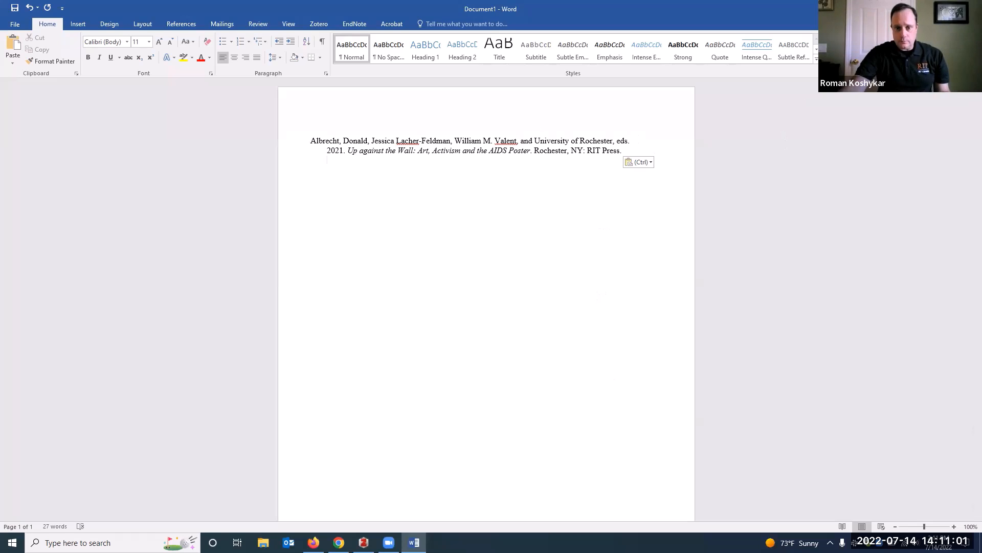
left_click(924, 9)
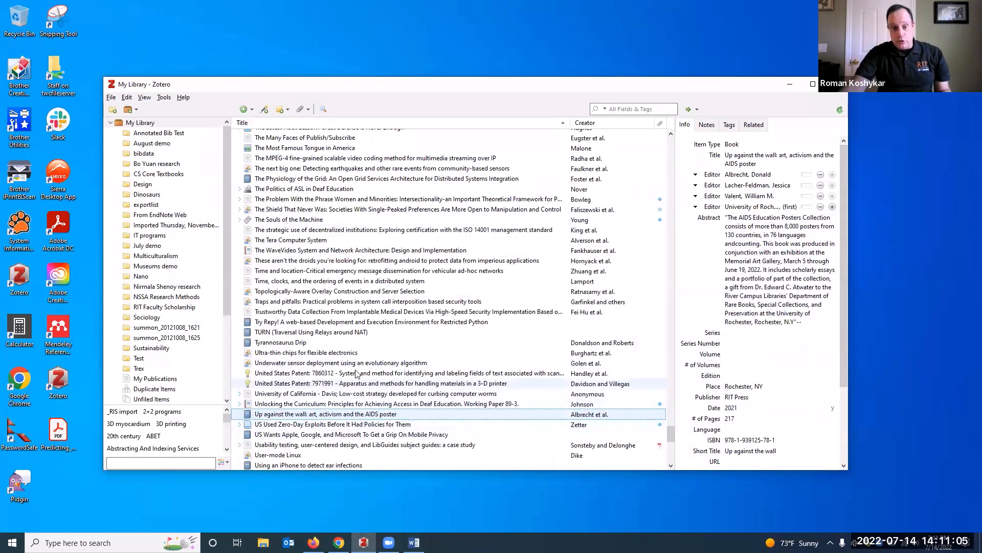
- Open the "Predicting Biomedical Interactions" PDF from the desktop, examine its first page, and close it
left_click(55, 434)
double_click(54, 435)
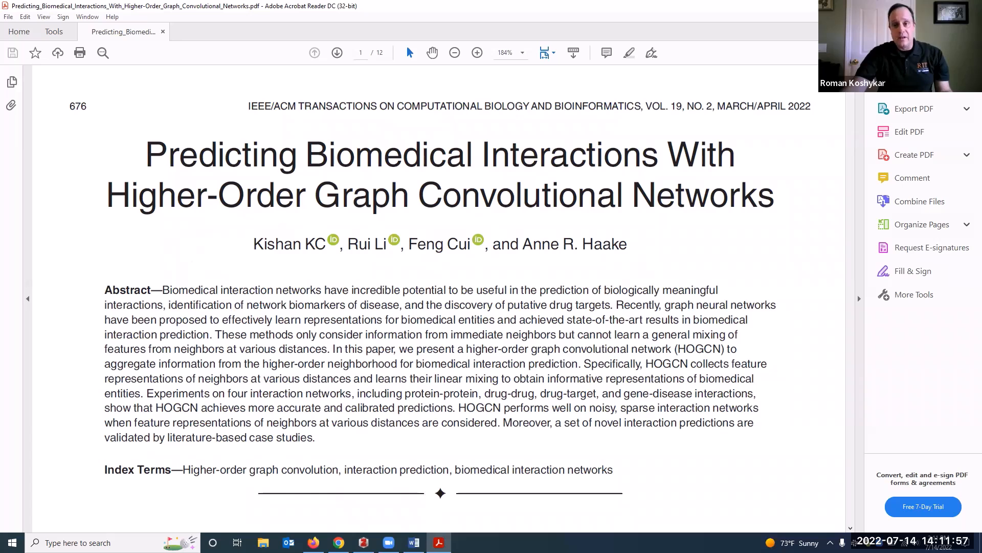
left_click(971, 6)
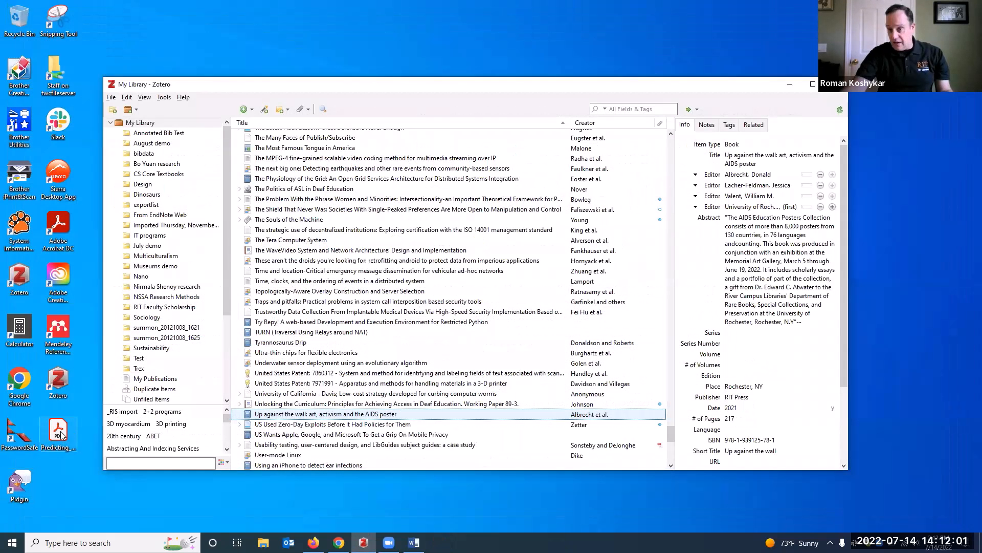
- Add the "Predicting Biomedical Interactions" PDF from the desktop to the Zotero library and review the retrieved item details
left_click_drag(61, 434, 432, 342)
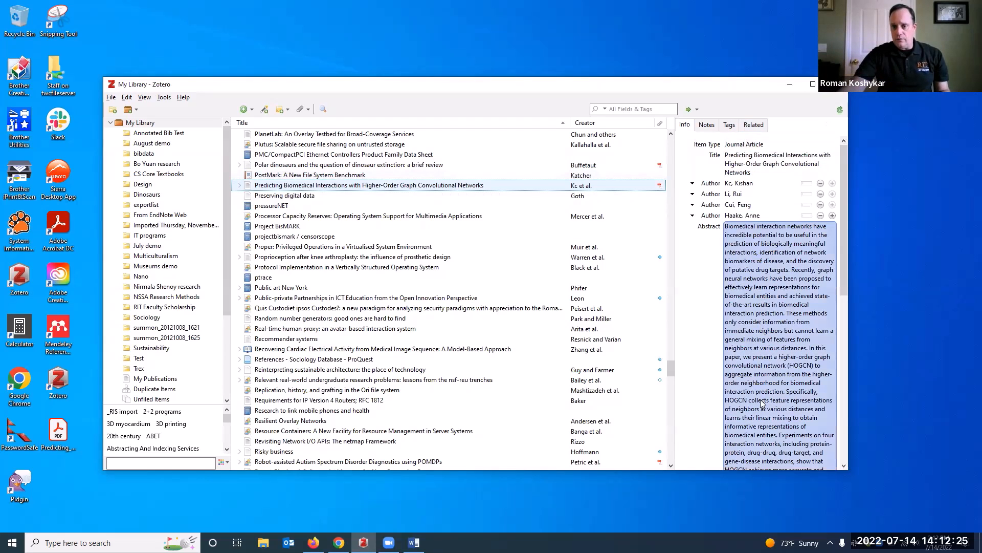
scroll(768, 381, "down", 10)
scroll(768, 353, "up", 10)
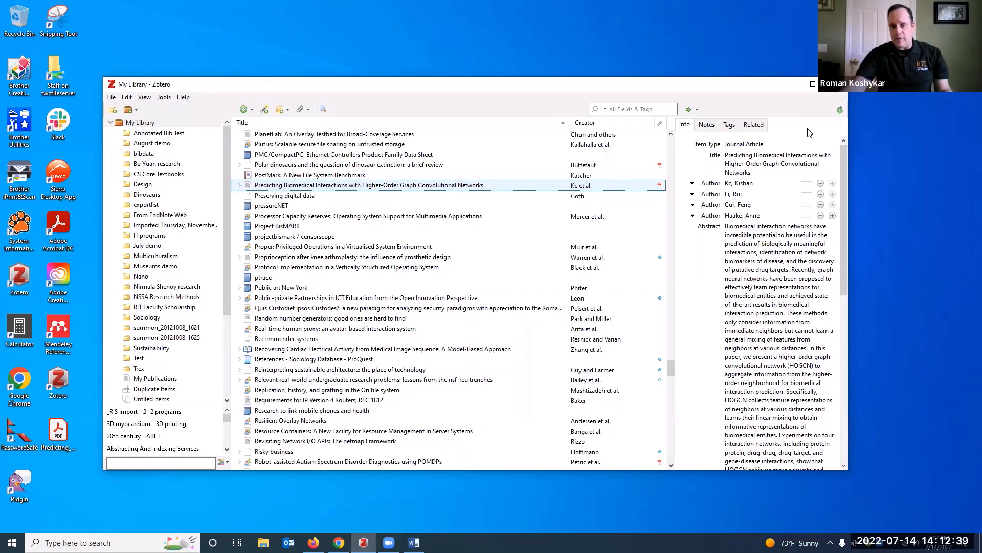
left_click(744, 183)
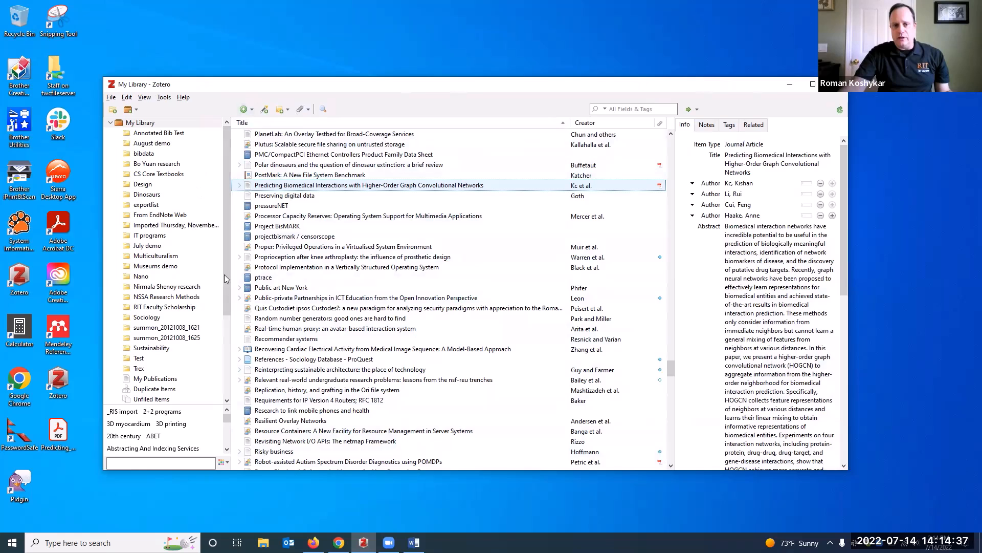
left_click(808, 325)
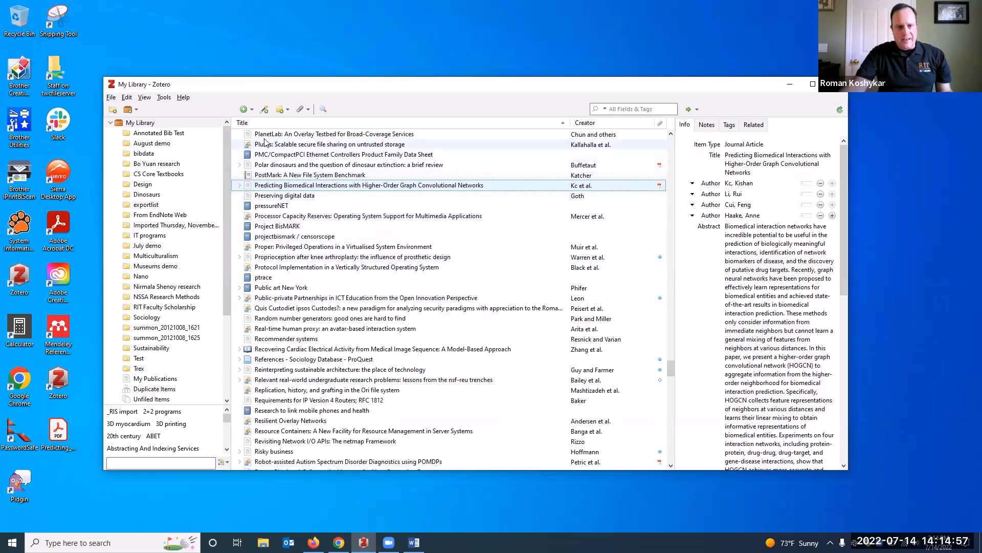
- Examine the bibliography and export options available for the Dinosaurs collection, and return to the whole library
left_click(152, 125)
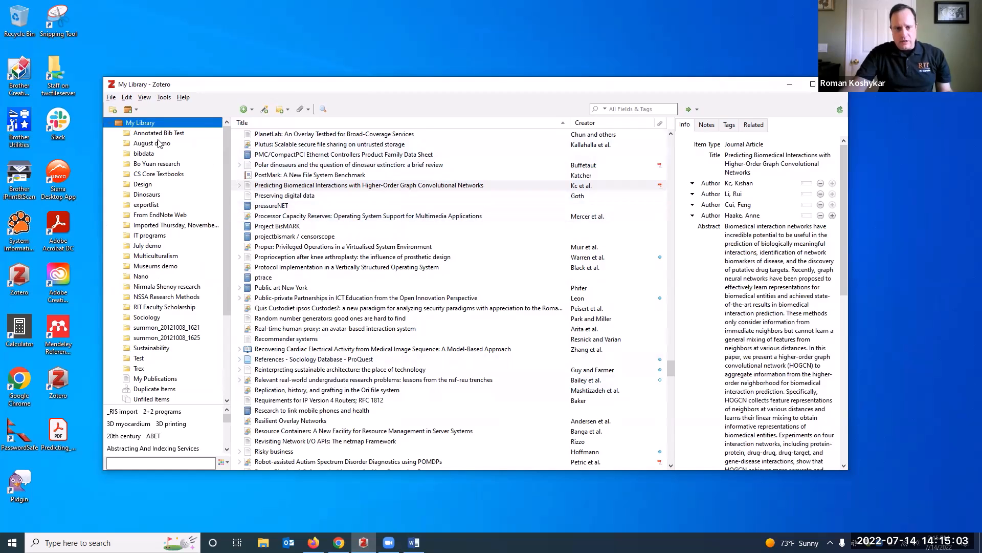
right_click(146, 195)
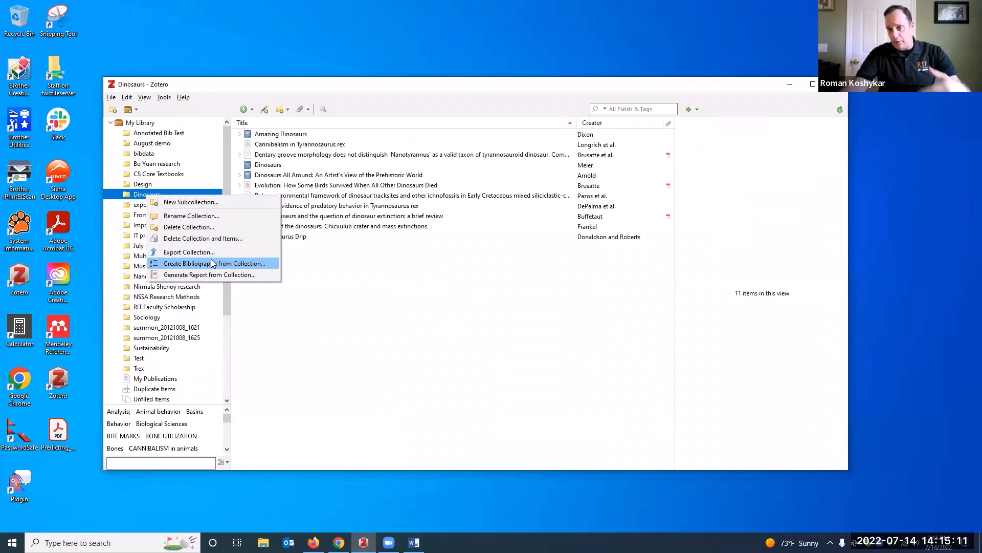
left_click(147, 126)
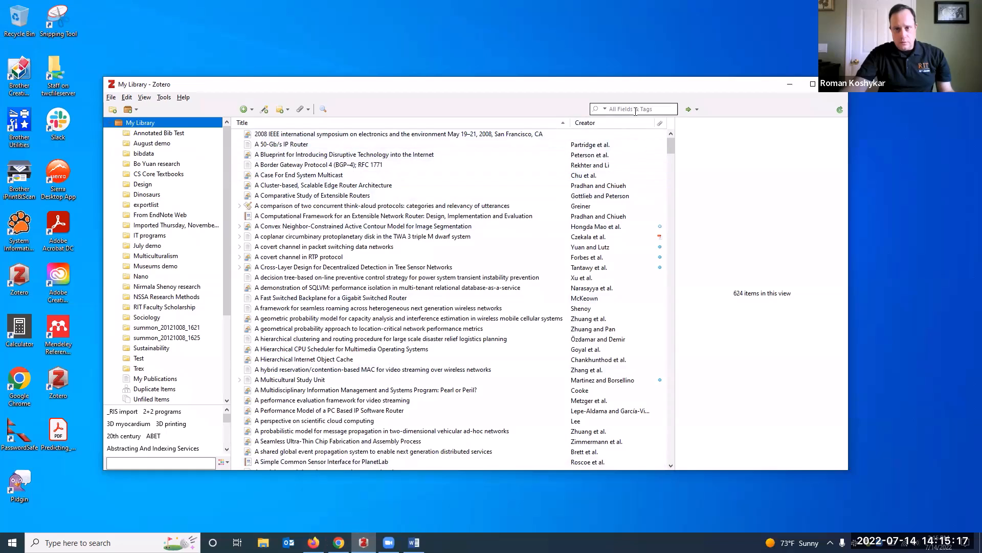
- Search the whole library for "predicting", and clear the search
left_click(635, 111)
type("predicting")
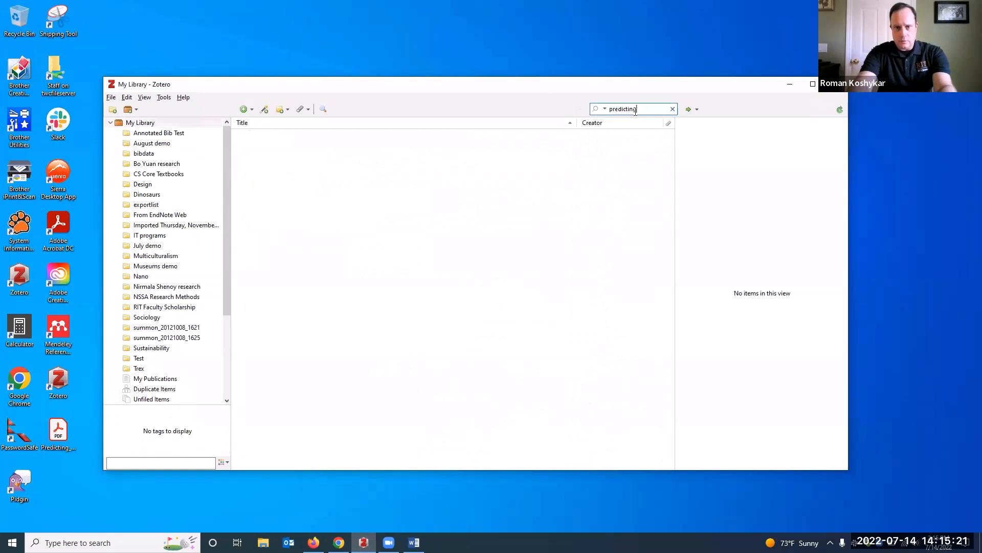
key("Return")
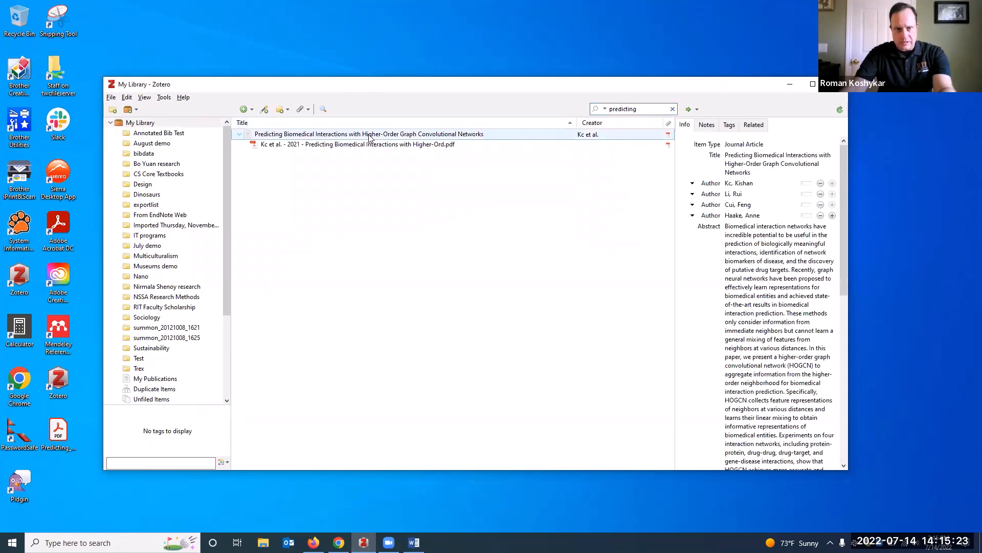
left_click(672, 108)
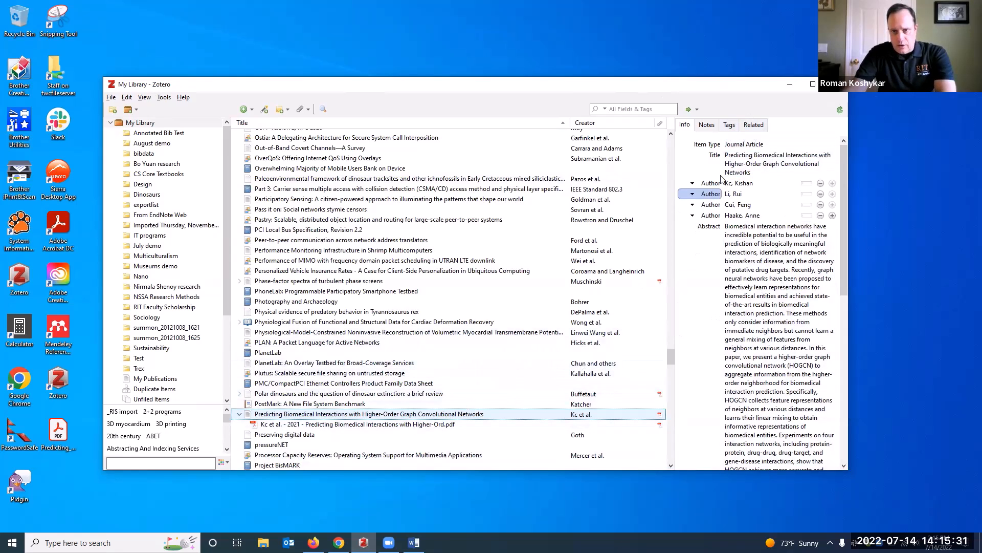
- Add the note "Read this by next week" to the "Predicting Biomedical Interactions" item, and review the item's bibliographic details
left_click(708, 126)
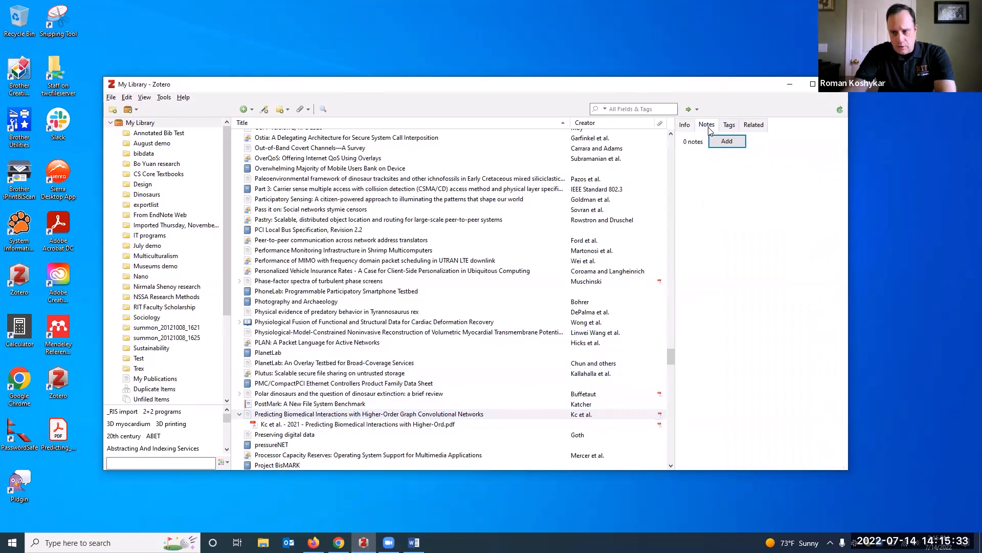
left_click(725, 148)
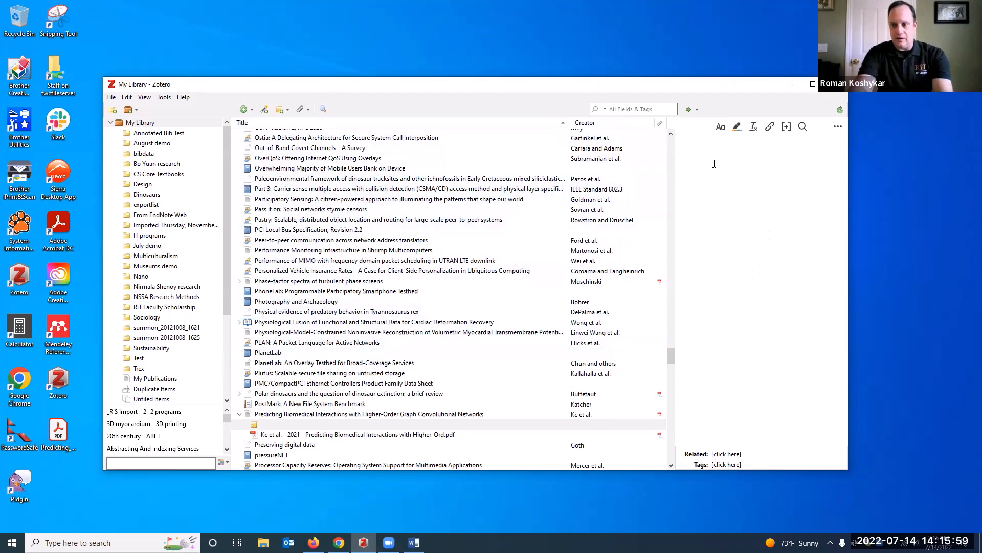
key("BackSpace")
type("d this")
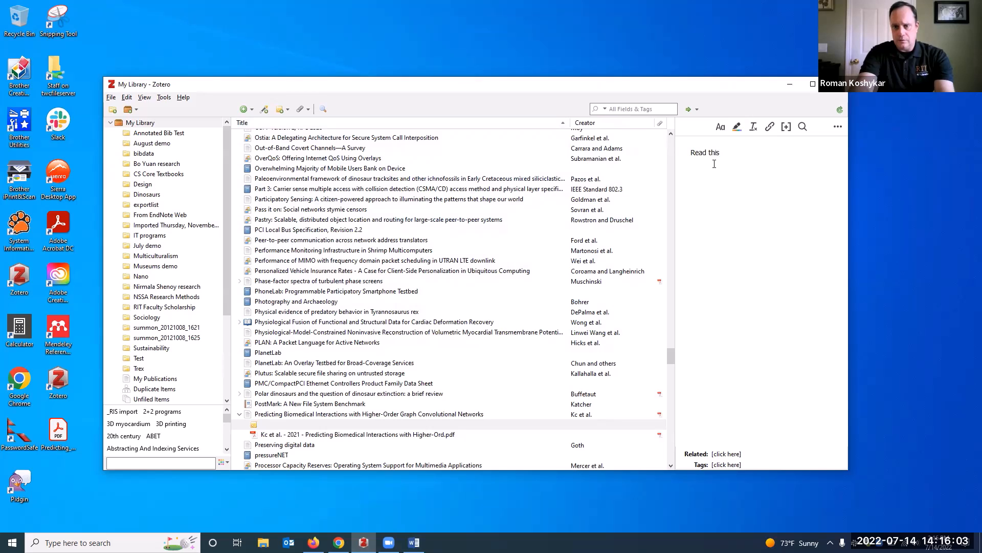
type(" by next week")
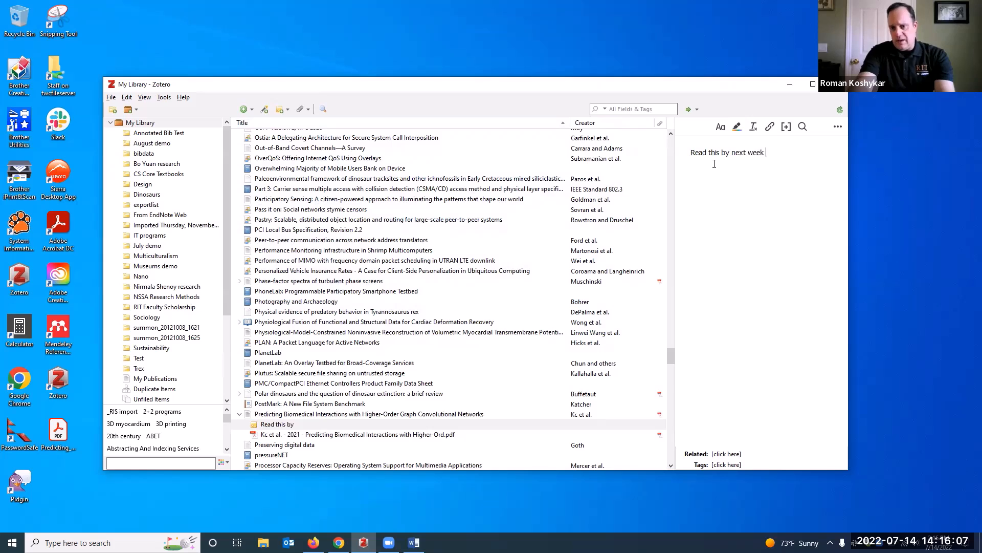
left_click(352, 415)
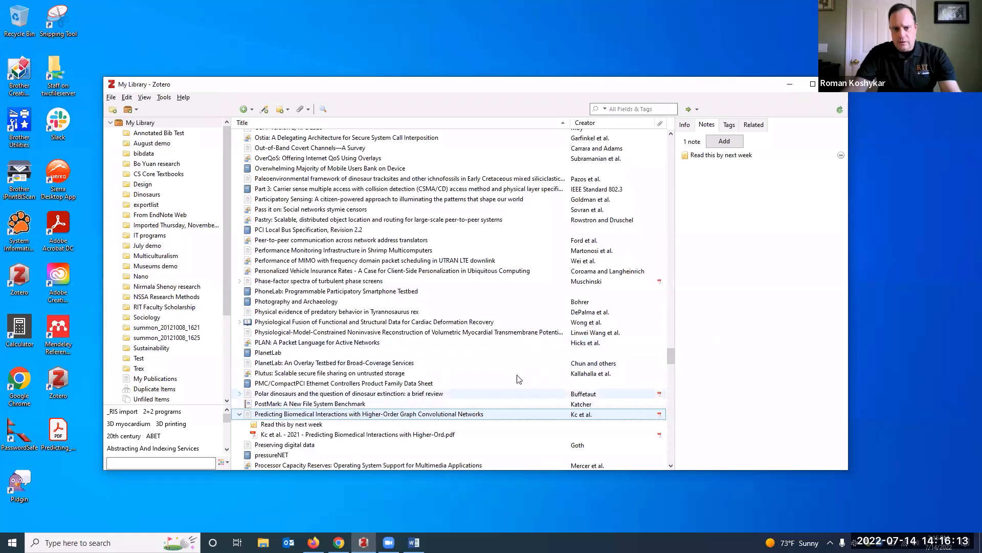
left_click(689, 126)
scroll(741, 346, "down", 10)
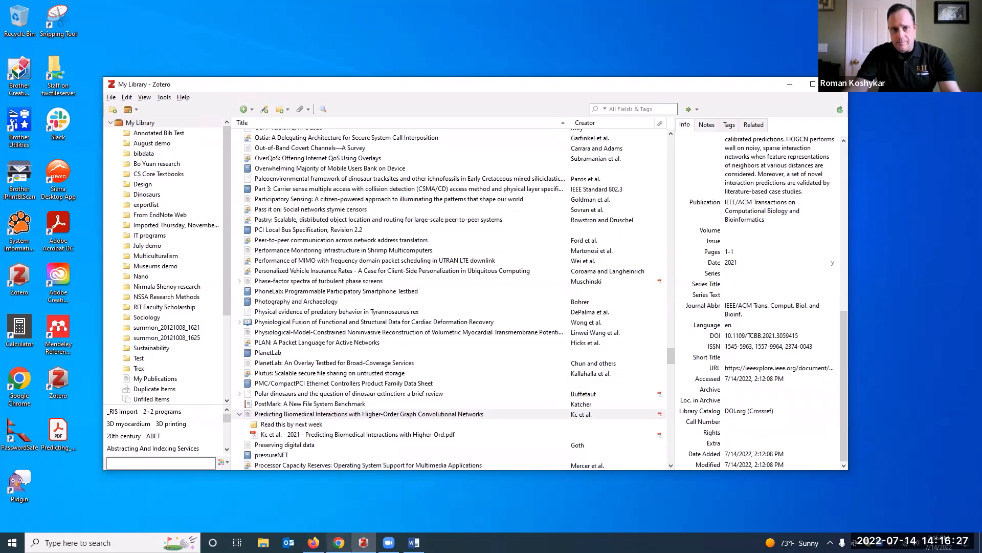
- Switch to Chrome and open the Using Zotero playlist on the RIT Libraries YouTube channel
left_click(339, 542)
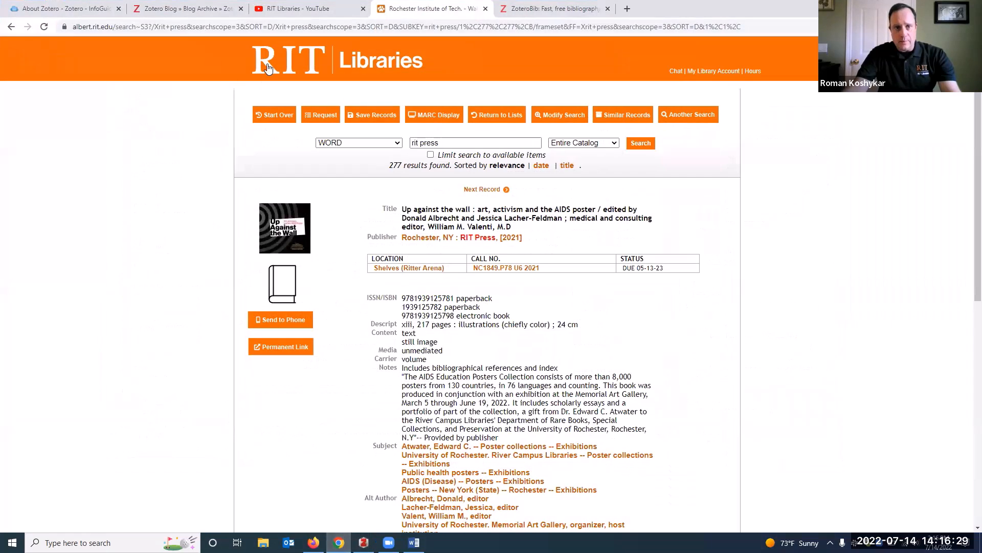
left_click(296, 8)
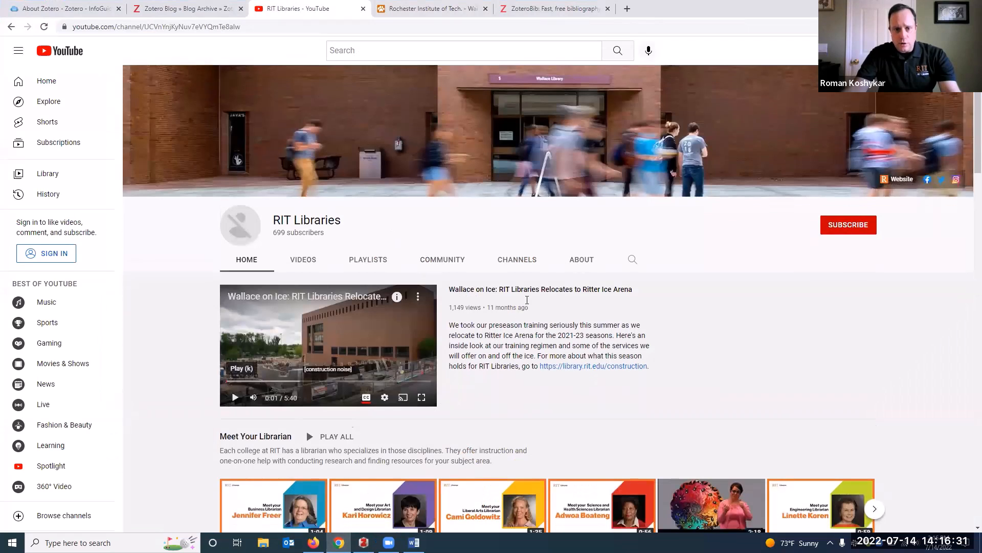
scroll(527, 299, "down", 9)
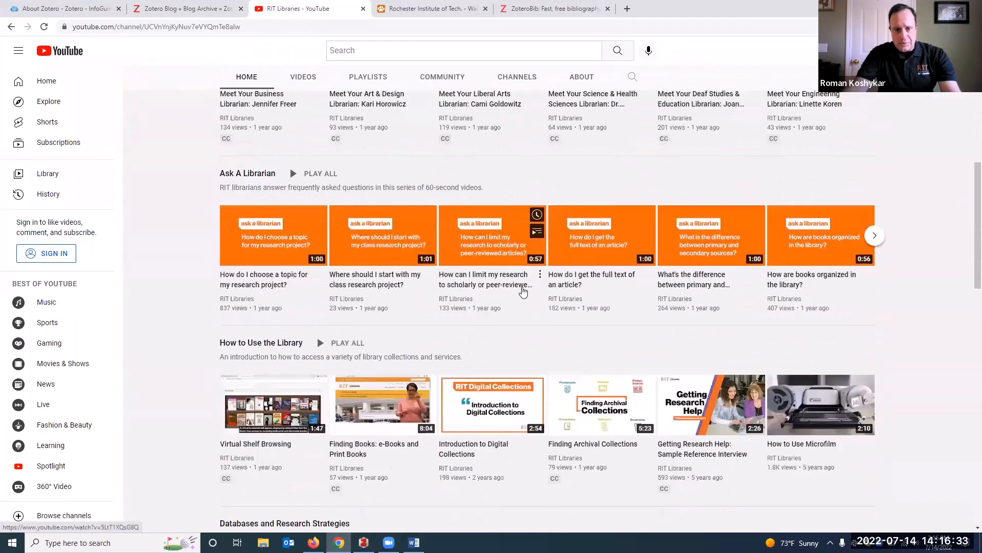
scroll(523, 290, "down", 6)
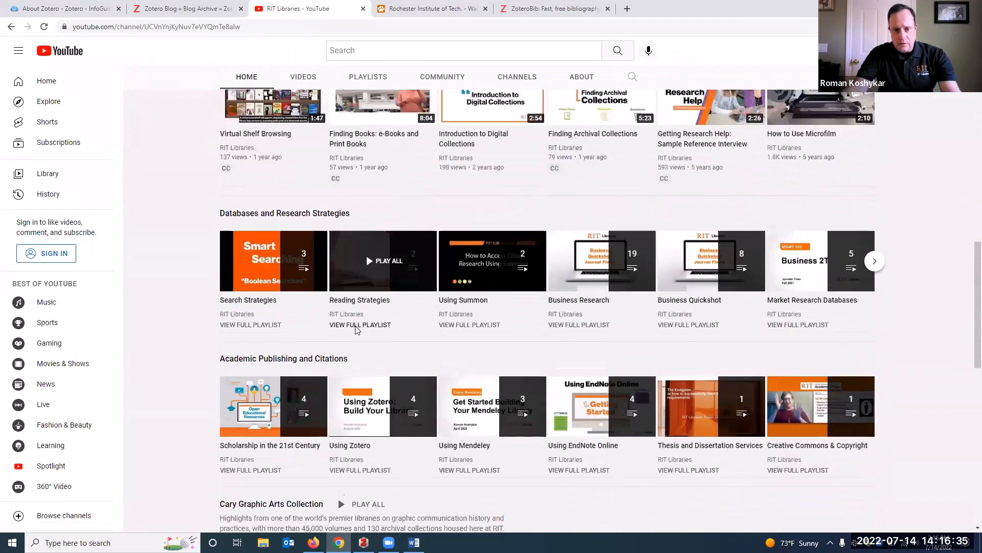
scroll(357, 329, "down", 2)
left_click(379, 371)
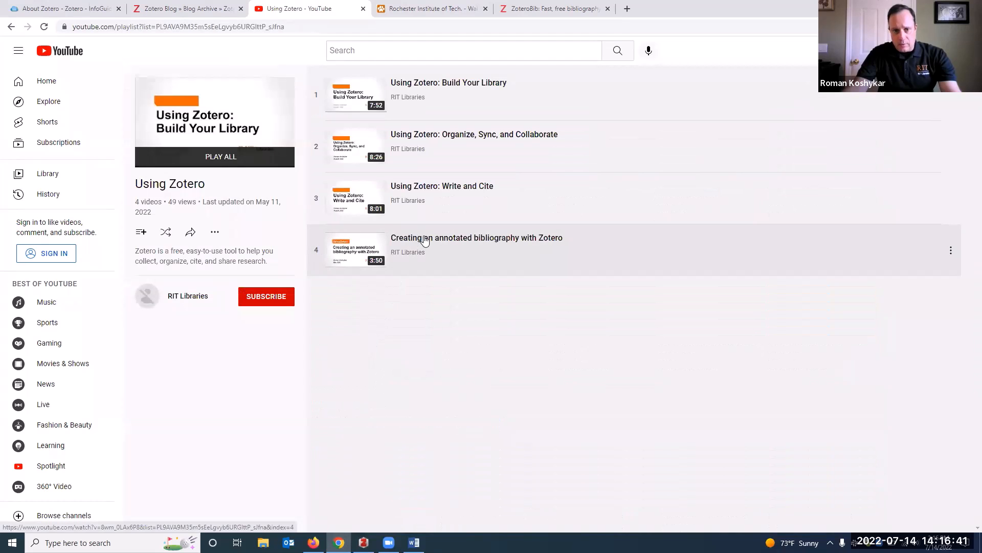
- Play the start of the "Creating an annotated bibliography with Zotero" video, pause it, and return to the Zotero library
left_click(460, 241)
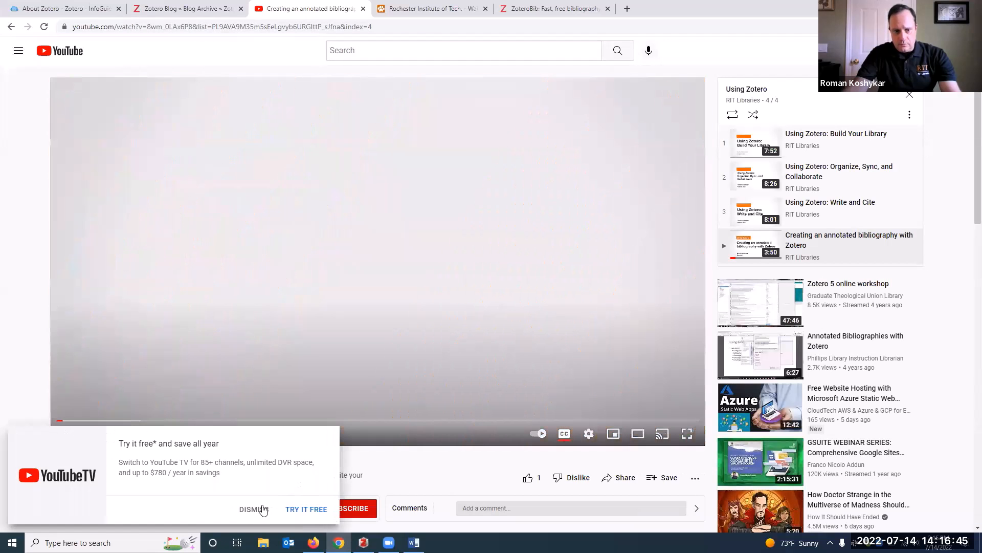
left_click(254, 509)
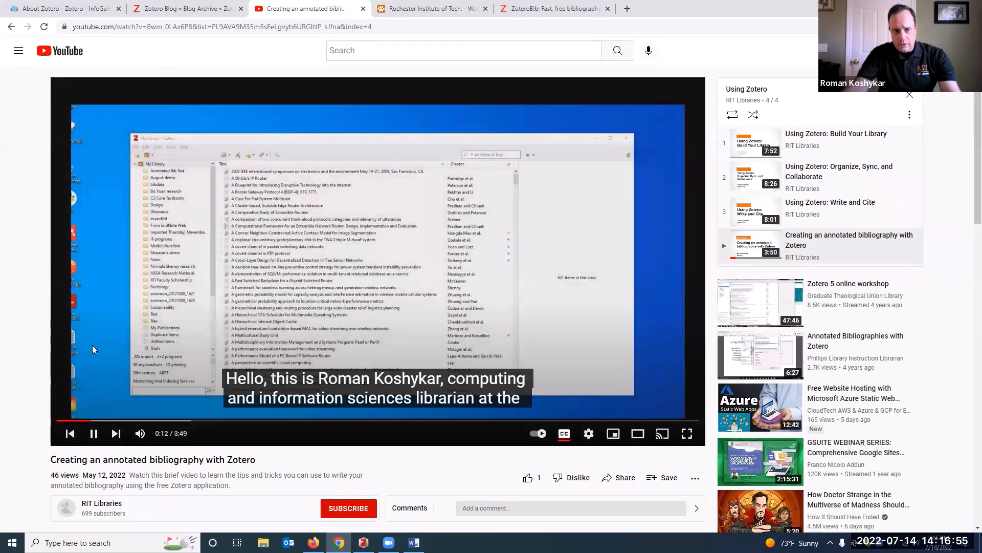
left_click(93, 434)
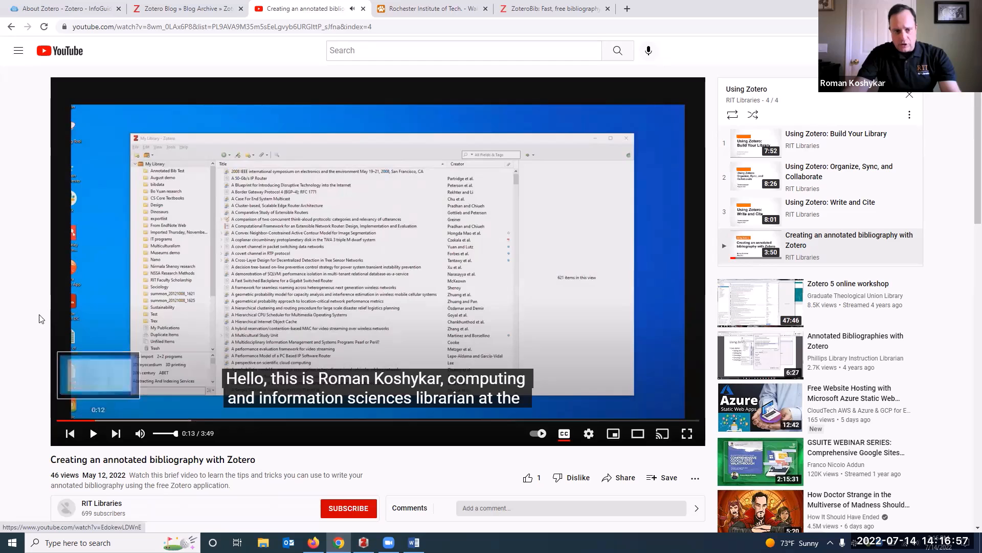
scroll(11, 325, "down", 1)
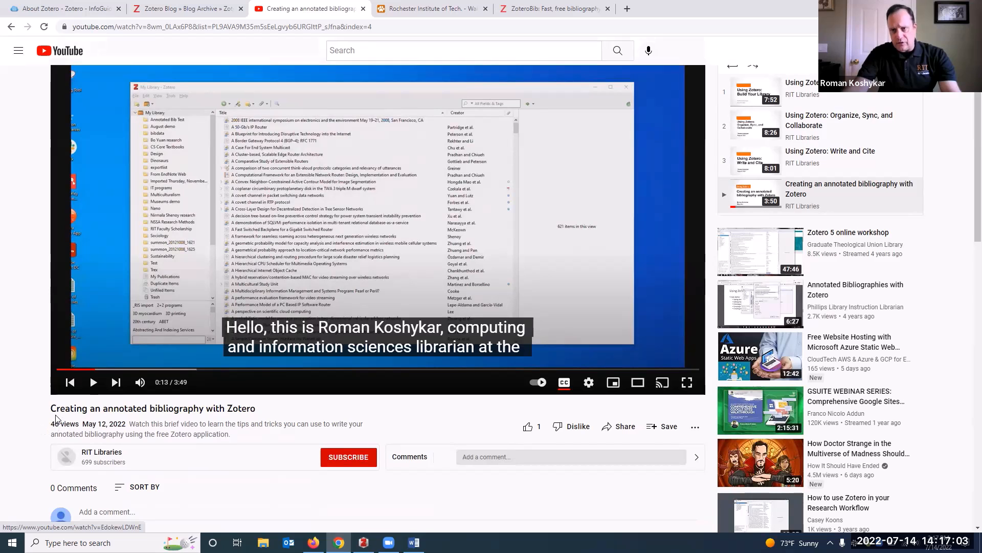
scroll(55, 420, "up", 1)
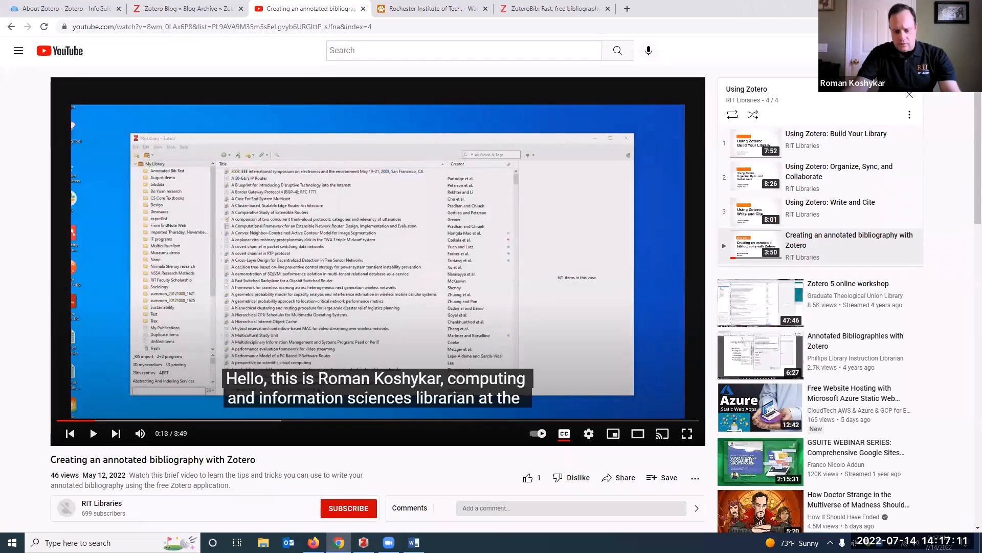
left_click(924, 7)
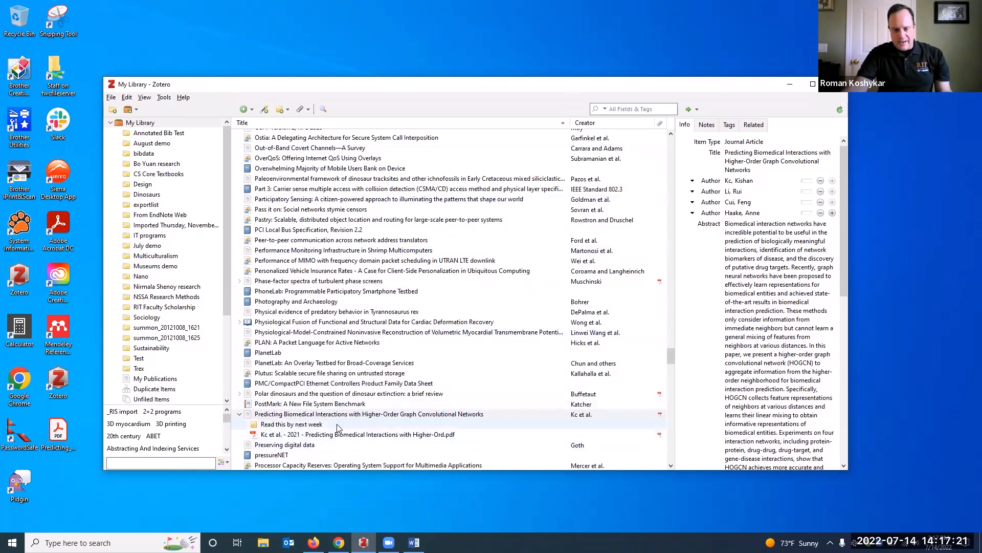
- Open the PDF attached to the "Predicting Biomedical Interactions" item in the built-in reader
scroll(337, 425, "down", 2)
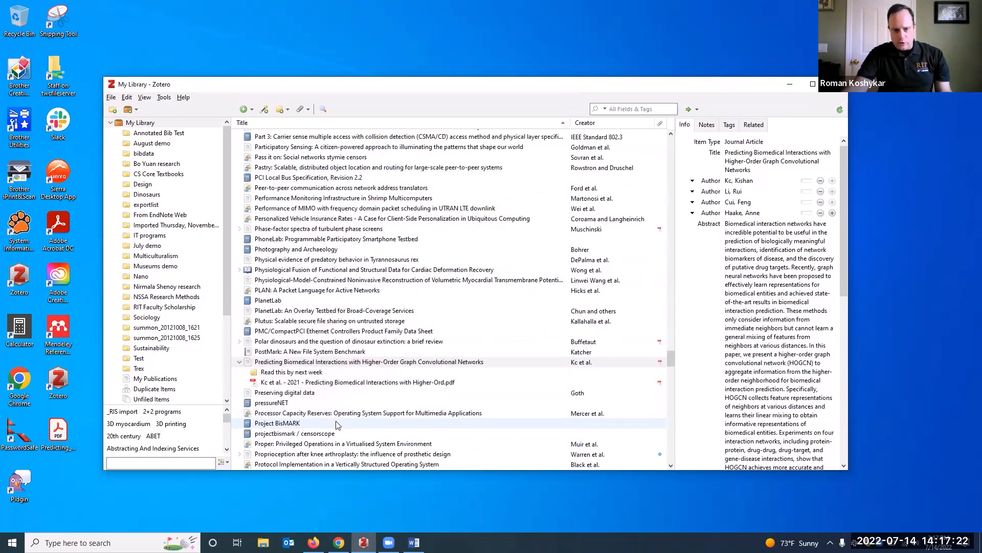
left_click(288, 383)
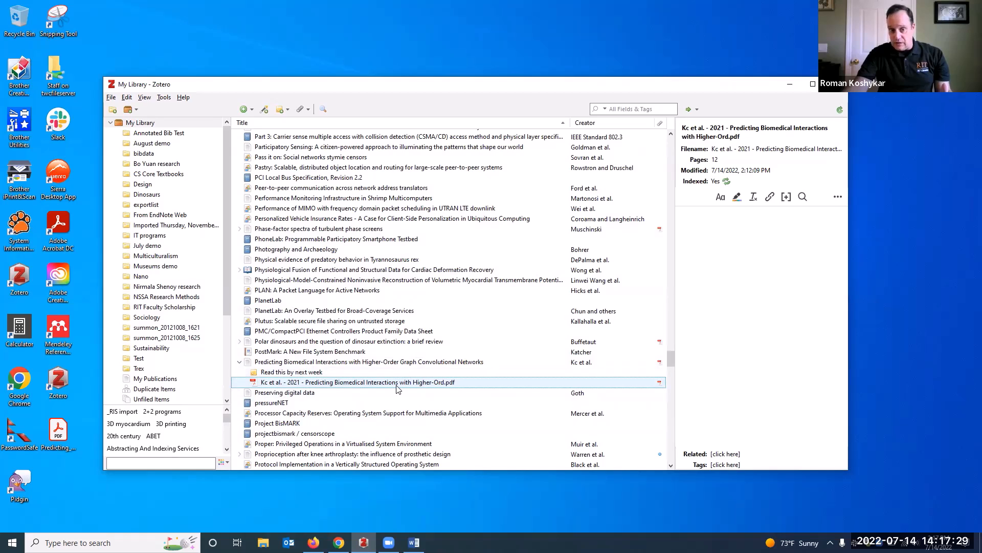
double_click(360, 384)
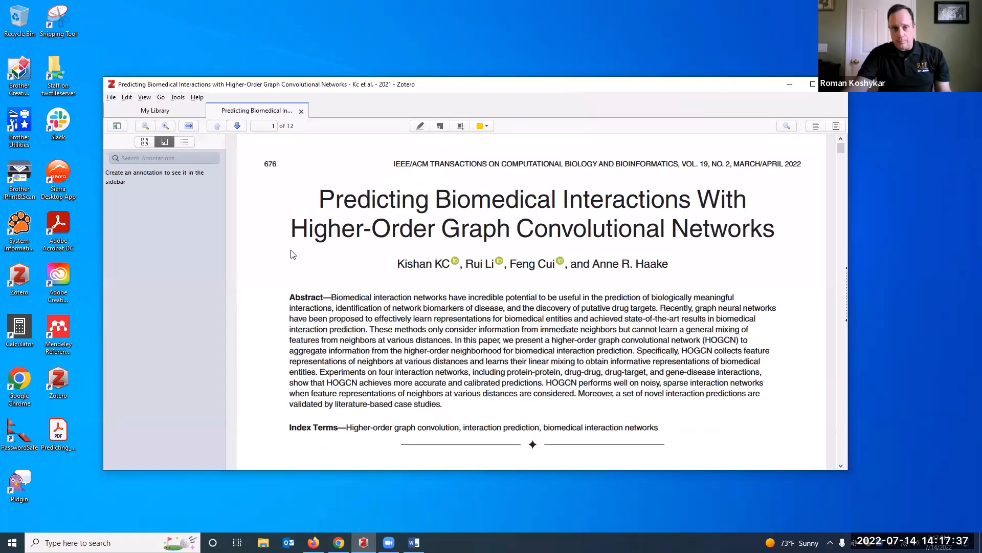
- Search the PDF's annotations for "Seriously, read this by next week"
left_click(131, 158)
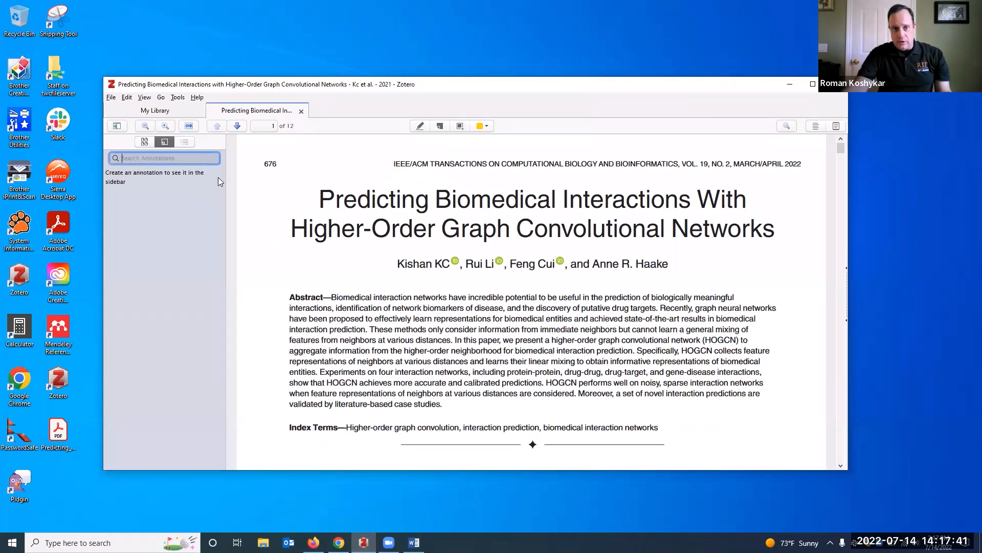
type("Serious")
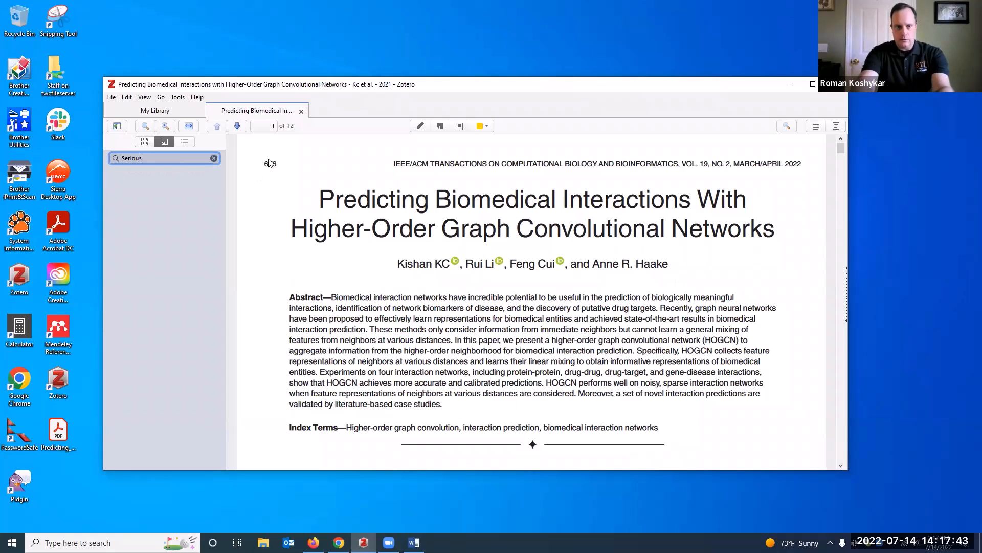
type("ly, read")
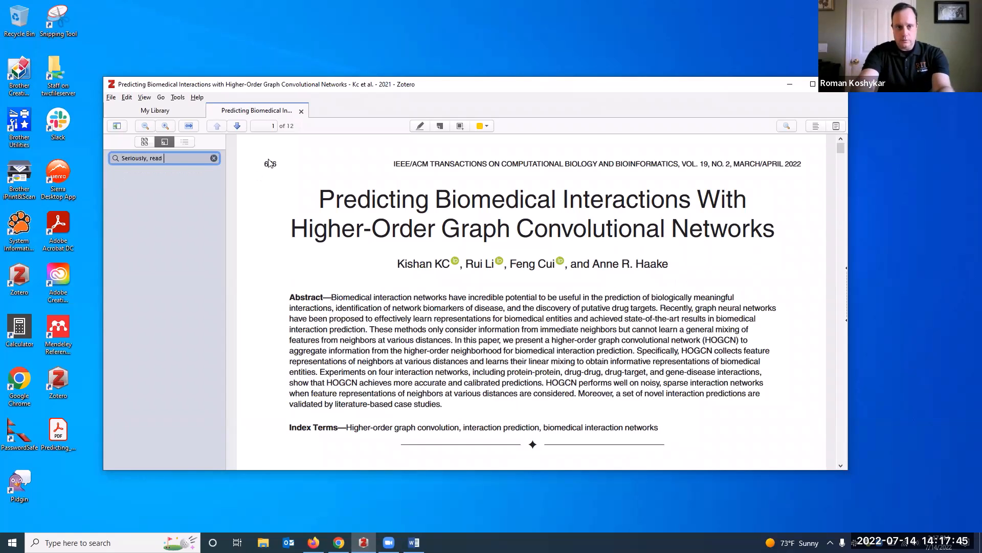
type(" this by next week")
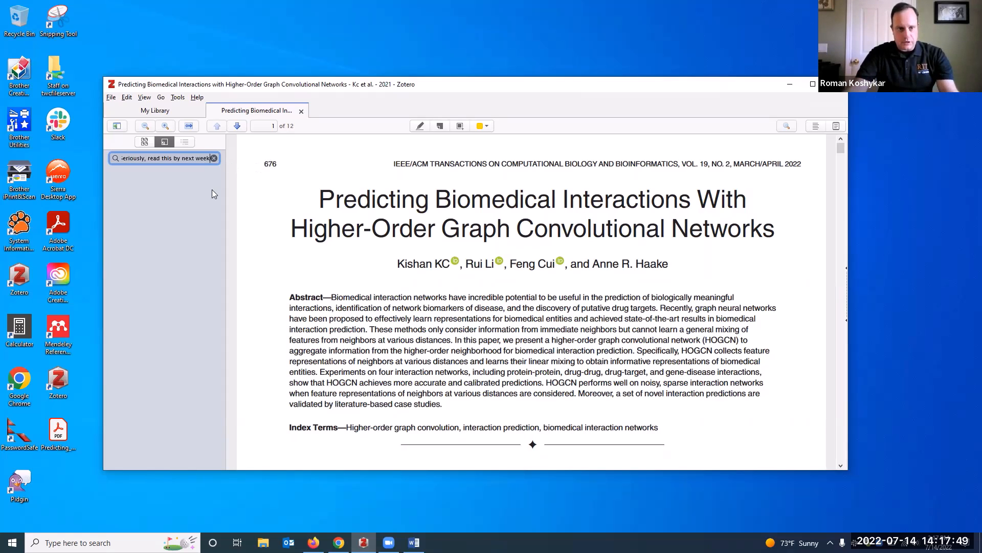
left_click_drag(396, 308, 398, 297)
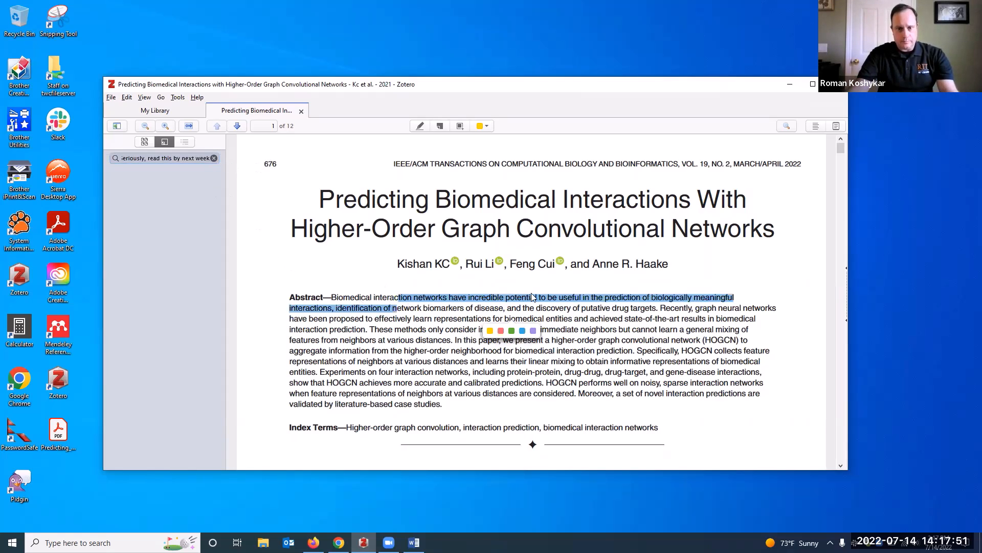
scroll(534, 295, "down", 2)
left_click(448, 299)
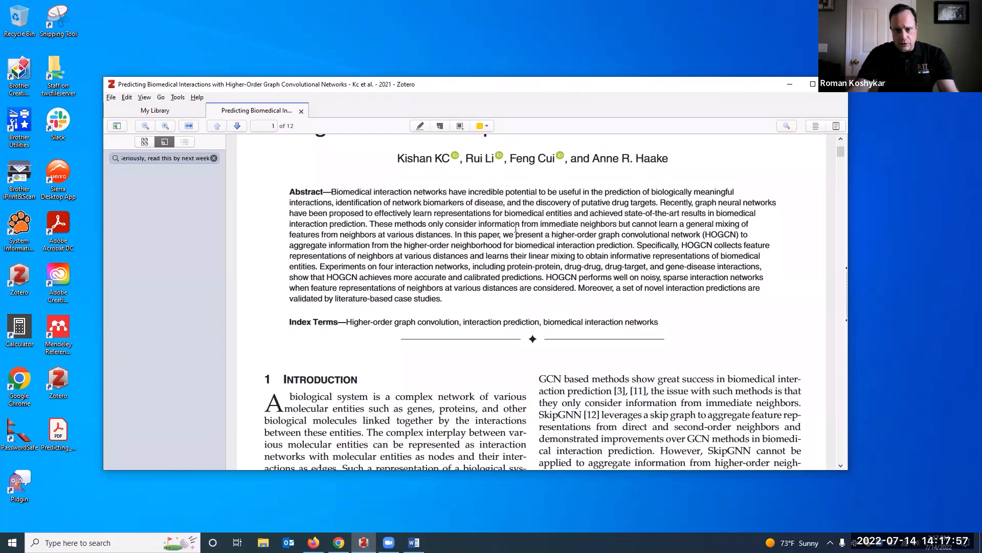
left_click_drag(453, 235, 700, 235)
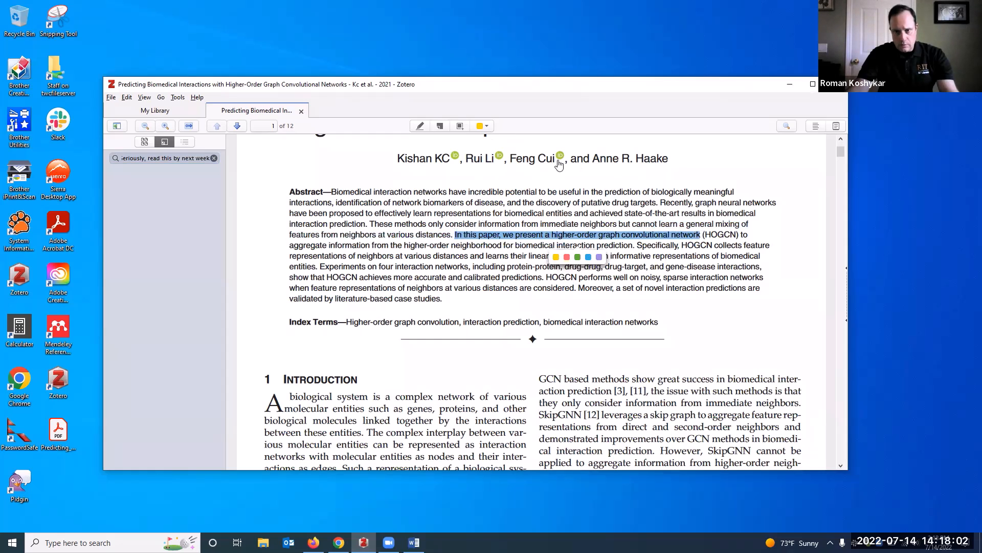
left_click(481, 126)
left_click(494, 142)
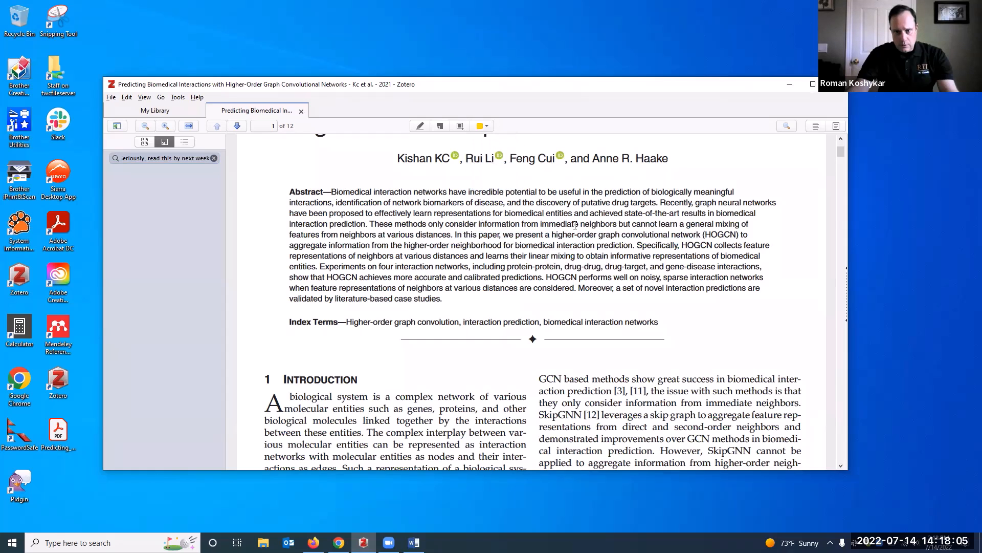
left_click_drag(456, 235, 654, 224)
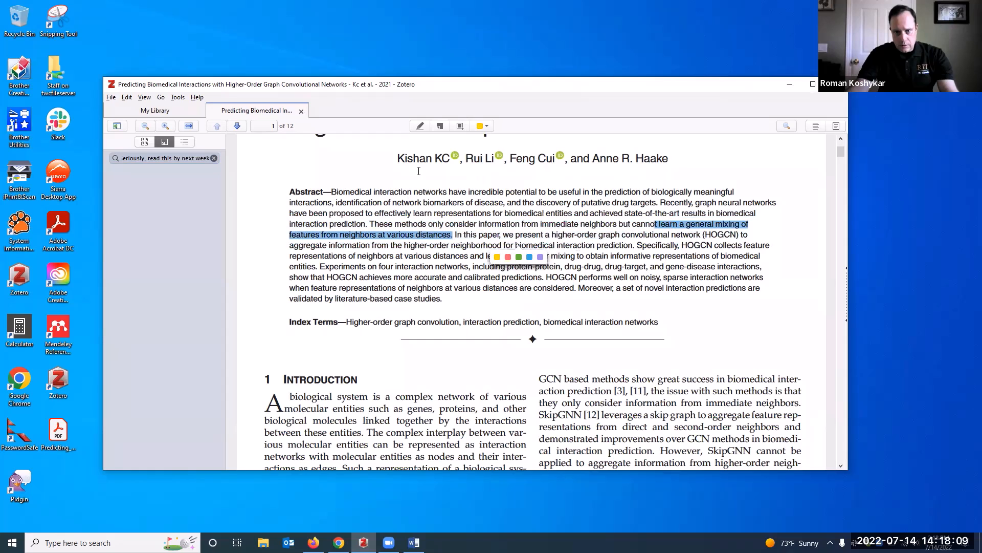
- Highlight "In this paper, we present a higher-order graph convolutional network" in yellow and the index term "Higher-order graph convolution" in blue
left_click(421, 125)
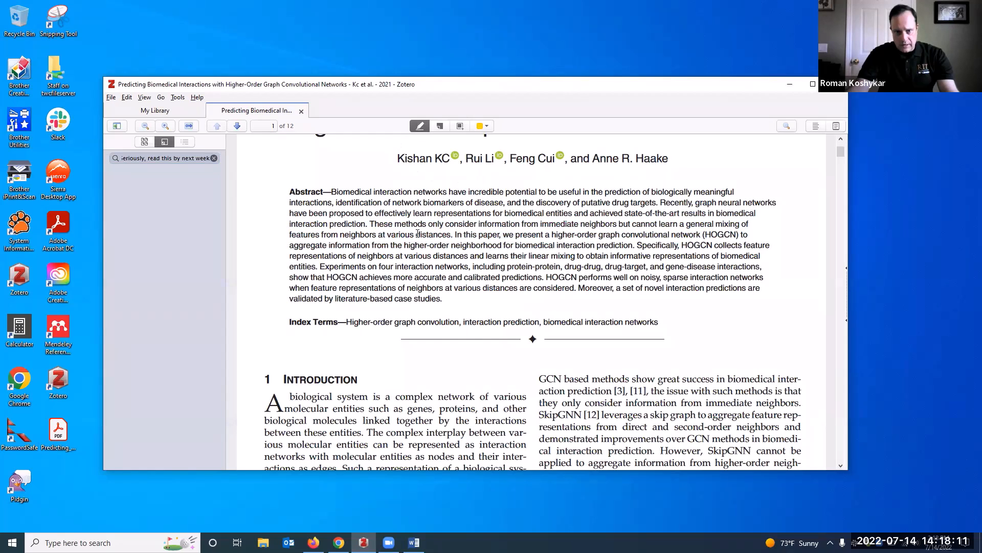
left_click_drag(454, 234, 702, 240)
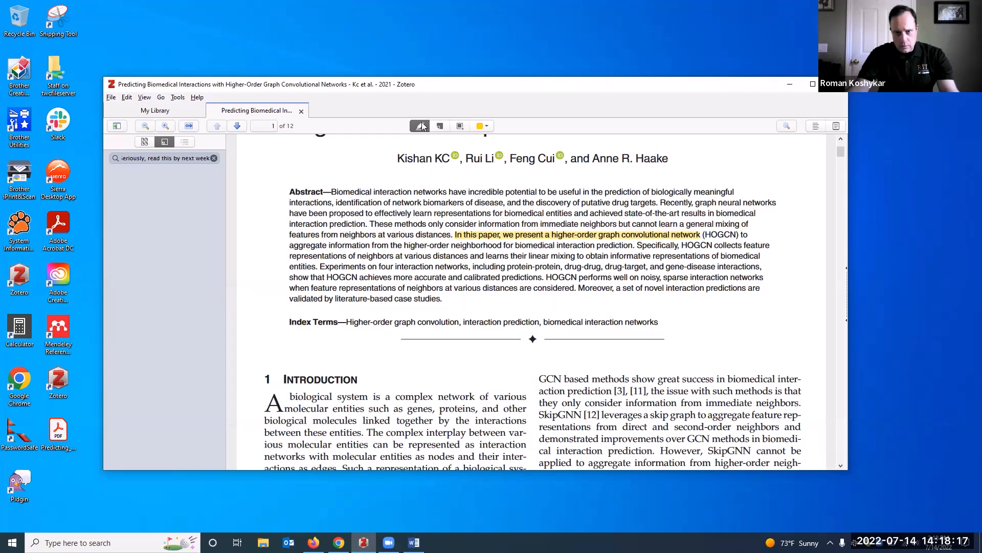
left_click(488, 127)
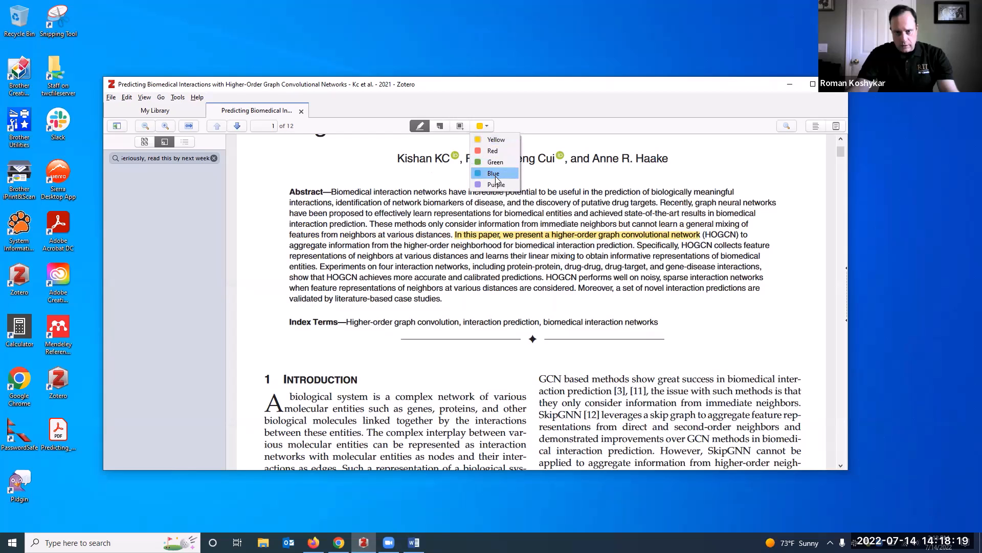
left_click(495, 178)
left_click_drag(347, 321, 460, 328)
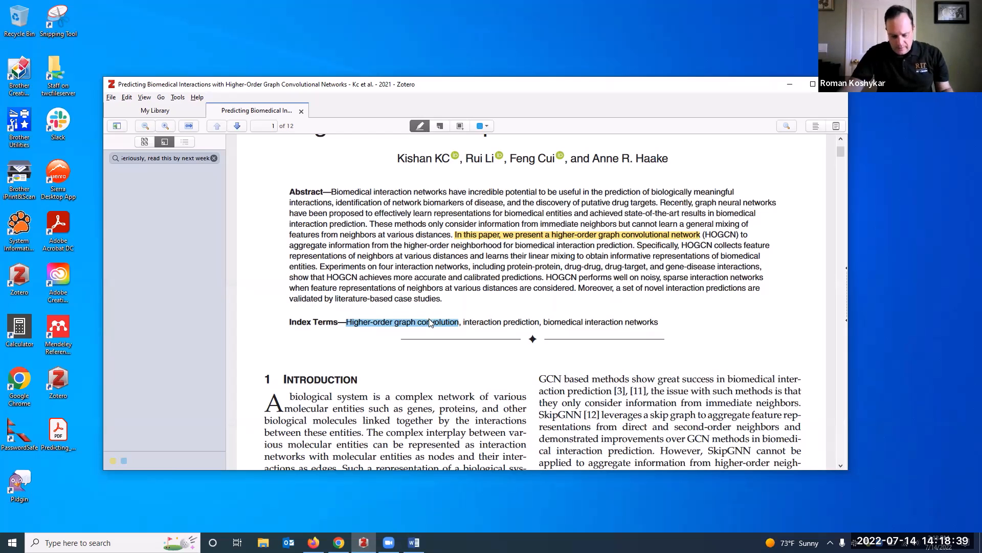
- Search the PDF's full text for "technology" with all matches highlighted, and close the search
scroll(427, 322, "up", 1)
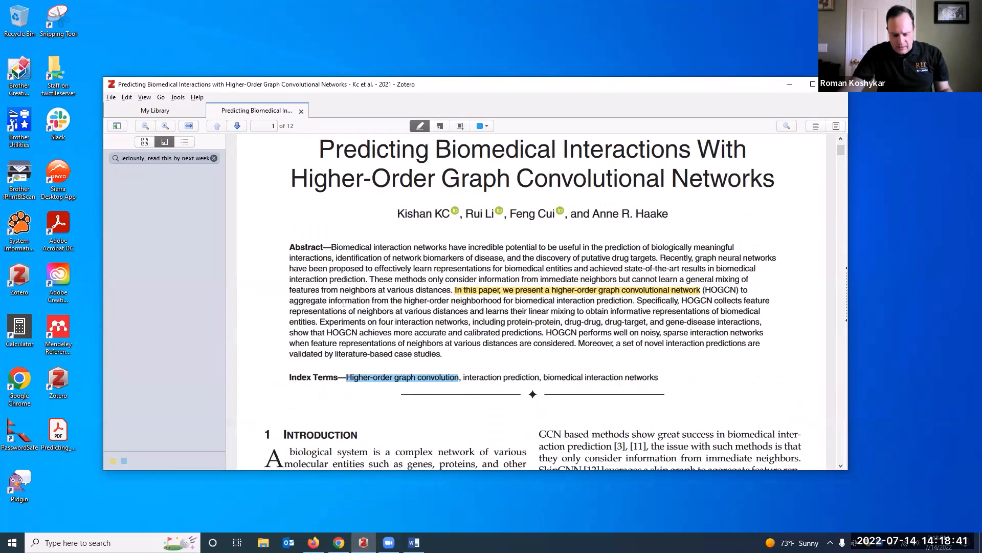
scroll(343, 304, "up", 1)
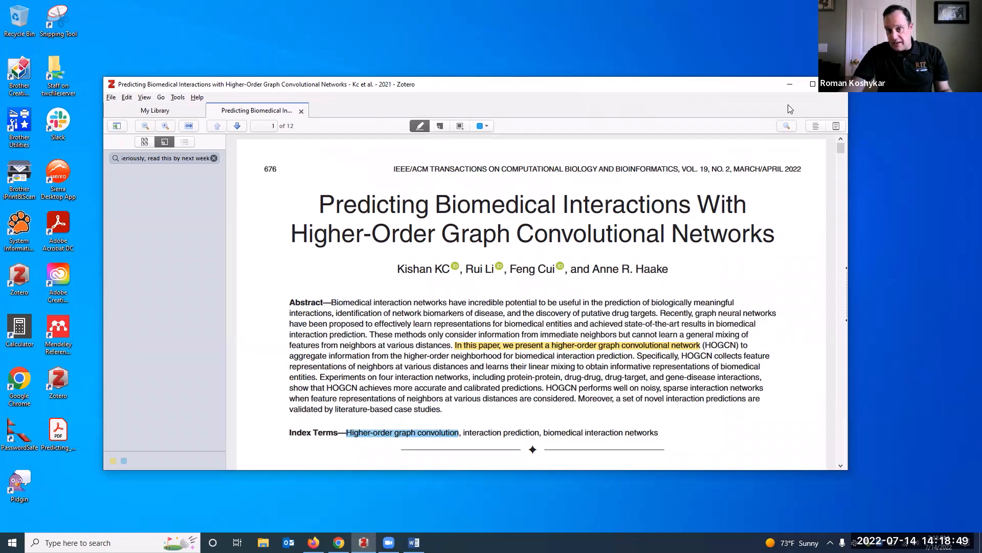
left_click(789, 129)
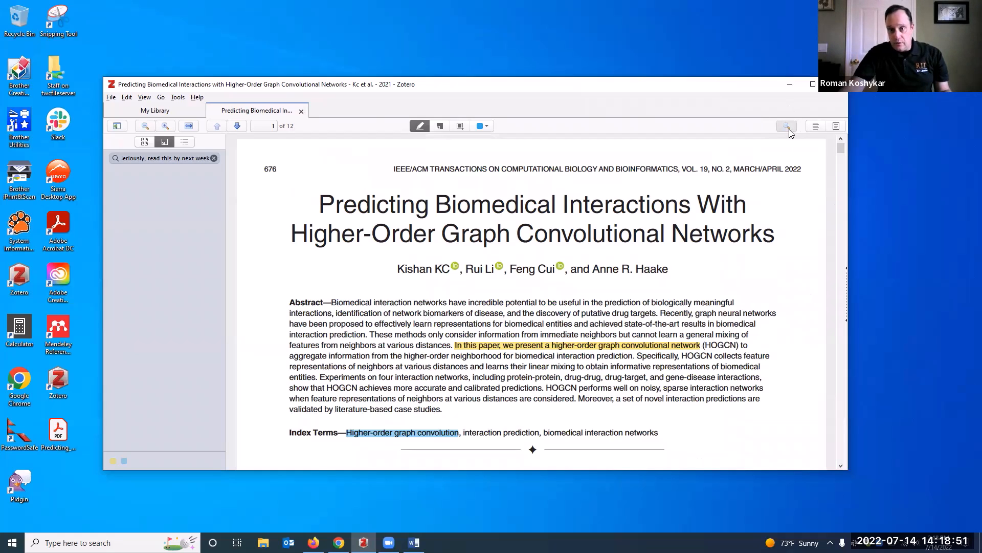
type("te")
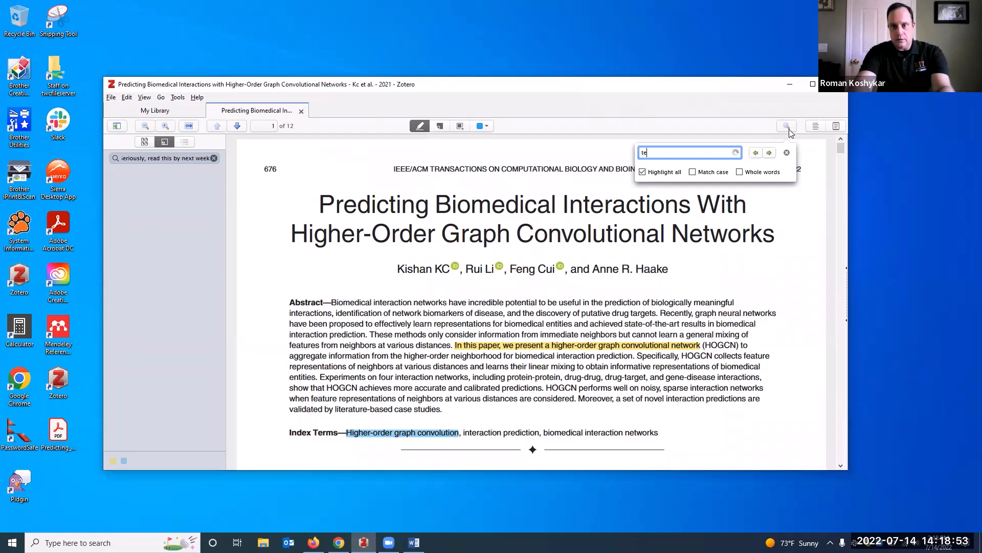
type("chnology")
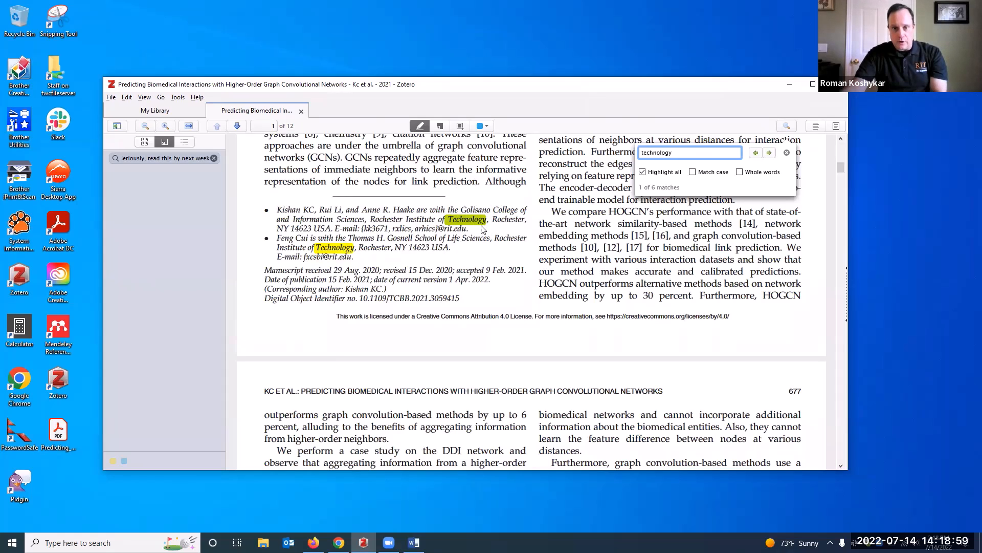
left_click(787, 152)
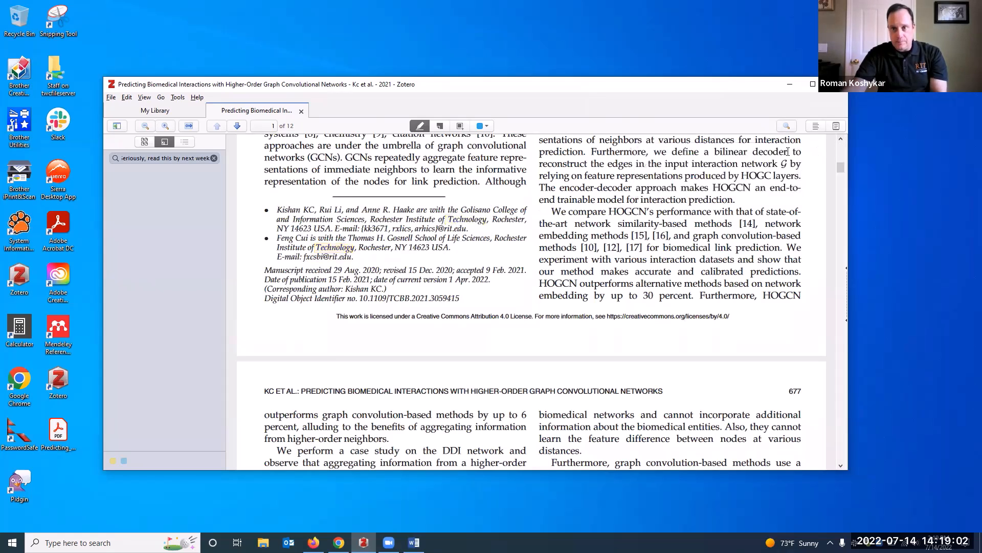
- Show the article's item info beside the PDF, review its bibliographic fields and abstract, and hide it again
left_click(816, 126)
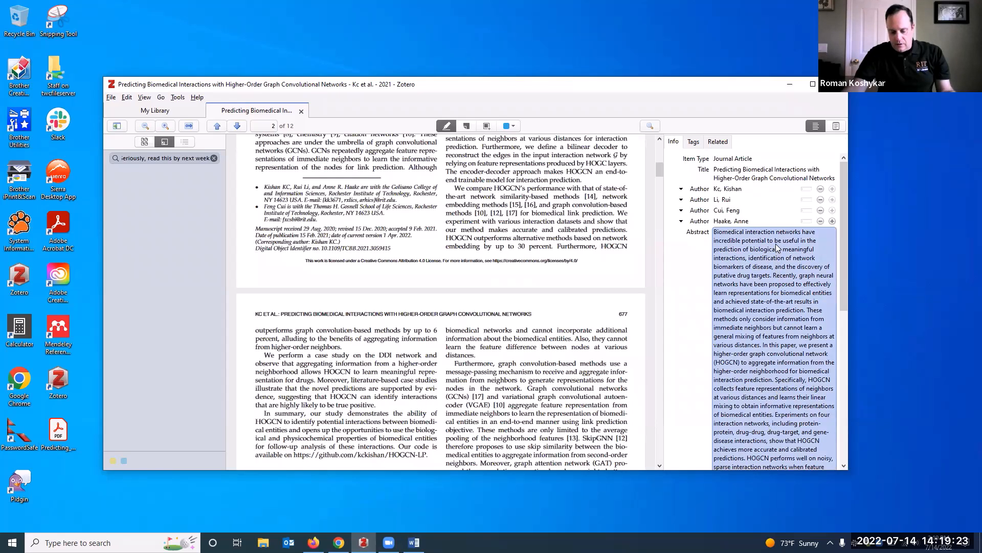
scroll(744, 289, "down", 4)
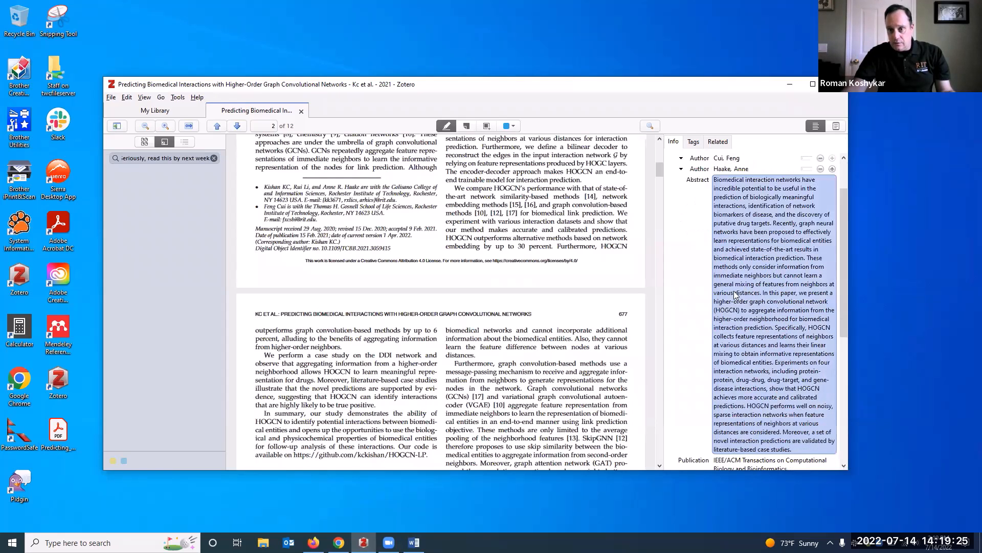
scroll(739, 286, "up", 4)
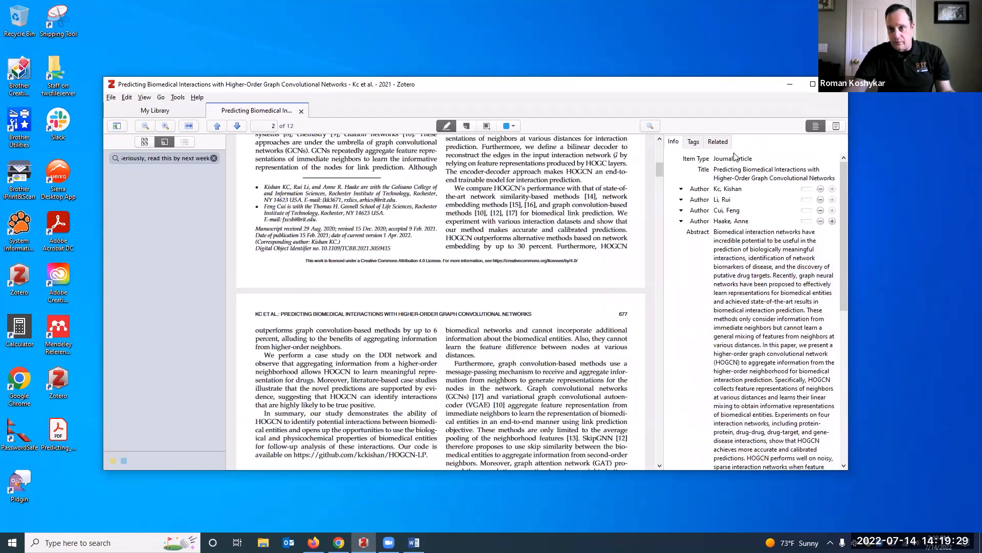
left_click(813, 126)
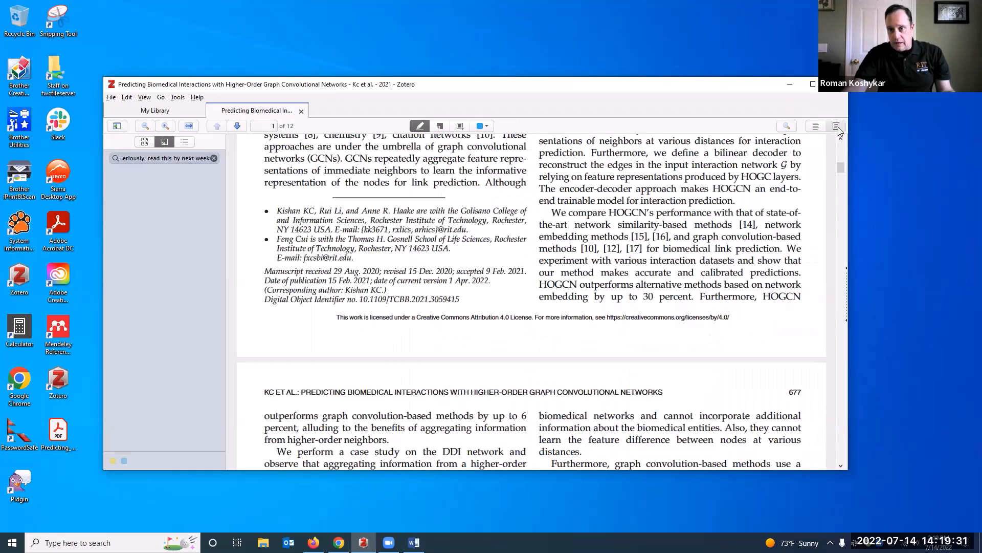
- Show the notes beside the PDF, look through the item notes and all notes, and return to the PDF's first page
left_click(837, 126)
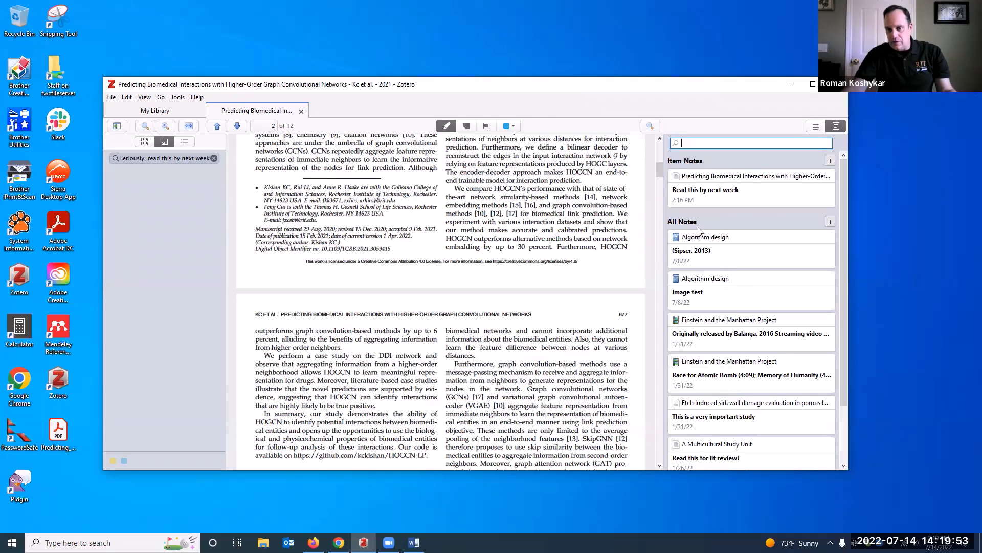
scroll(713, 435, "down", 3)
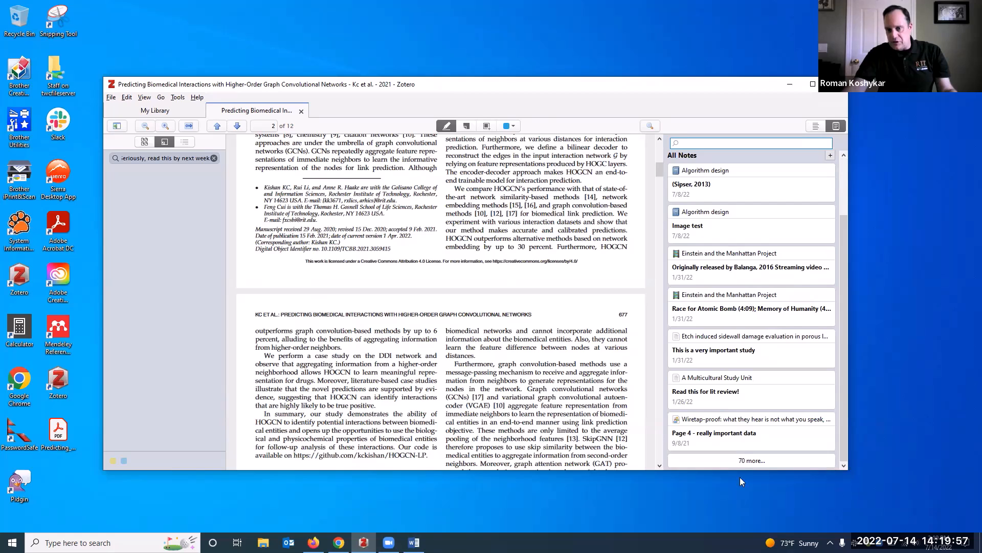
left_click(767, 460)
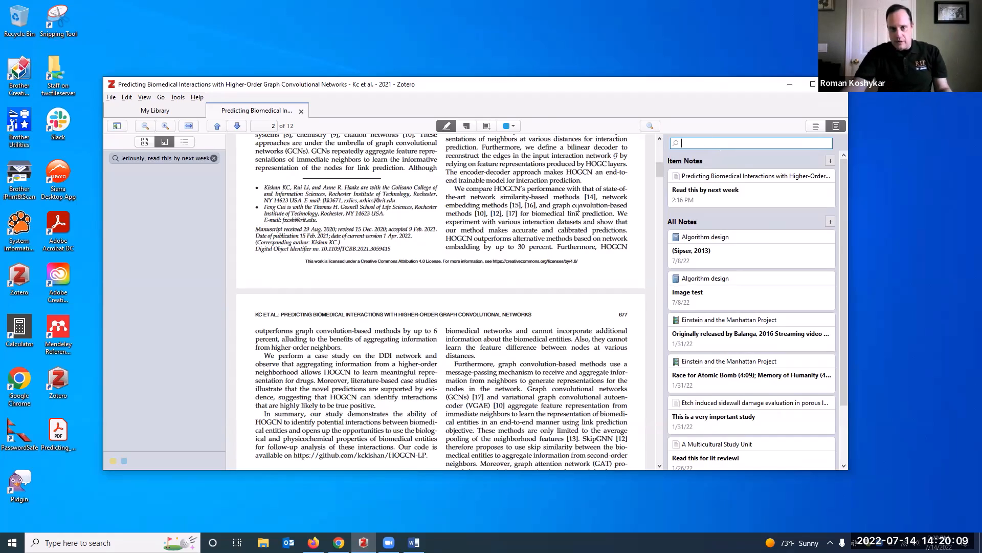
scroll(578, 209, "up", 7)
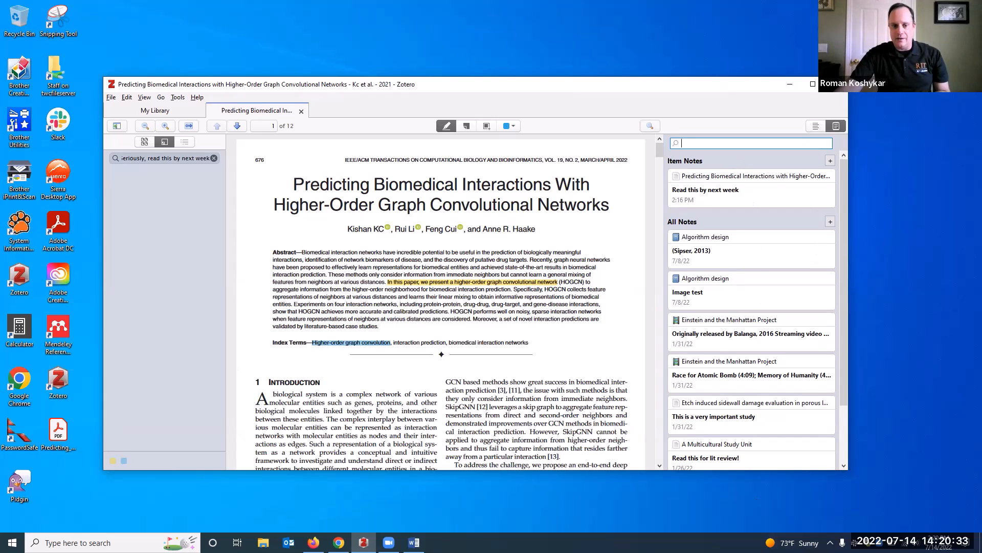
- Switch to Chrome and review the Zotero 6 blog post down to the "Seamless Annotation Syncing" section
left_click(339, 542)
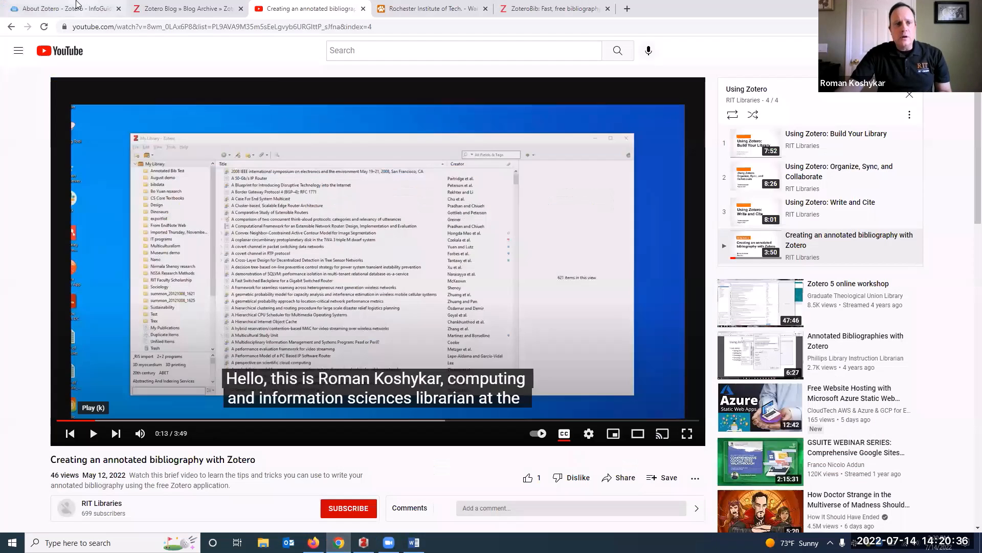
left_click(76, 9)
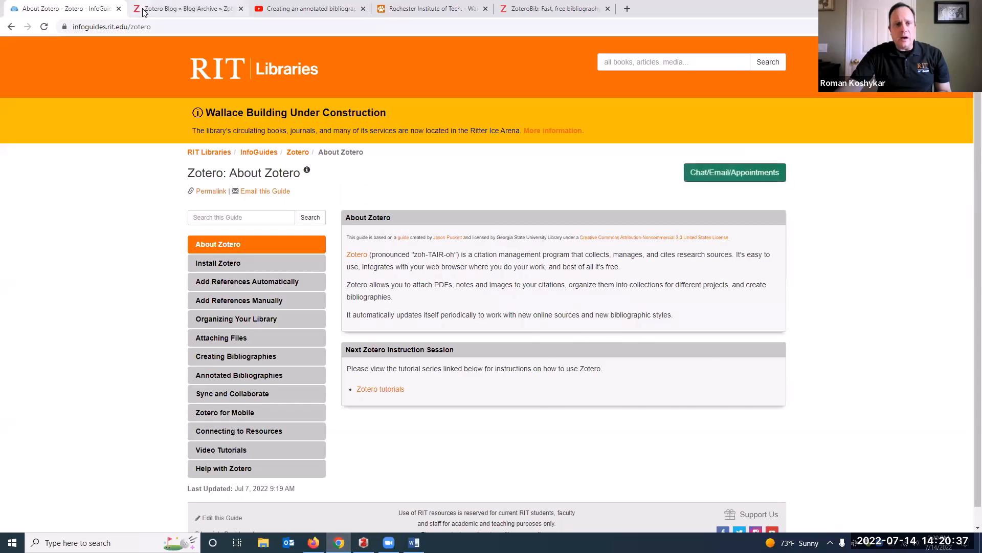
left_click(143, 13)
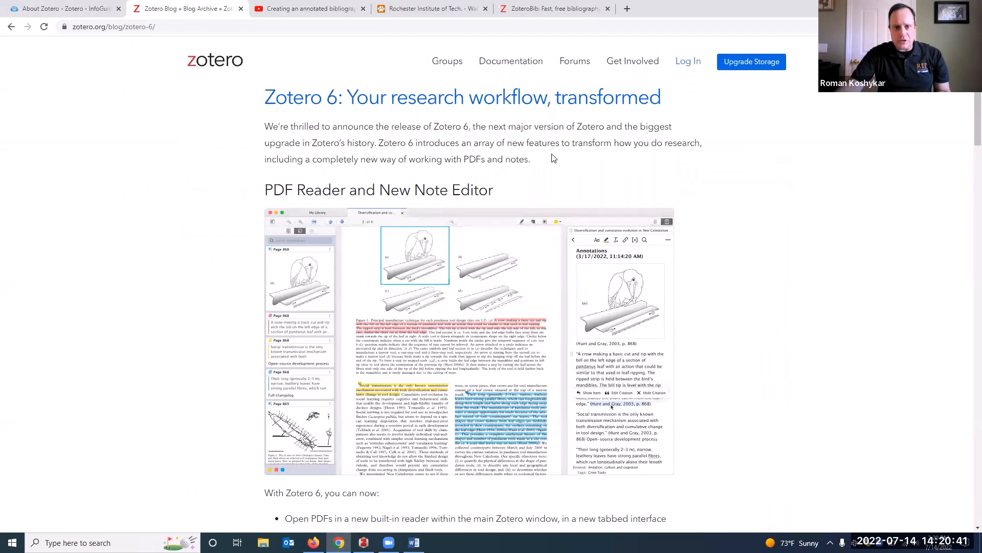
scroll(215, 189, "down", 5)
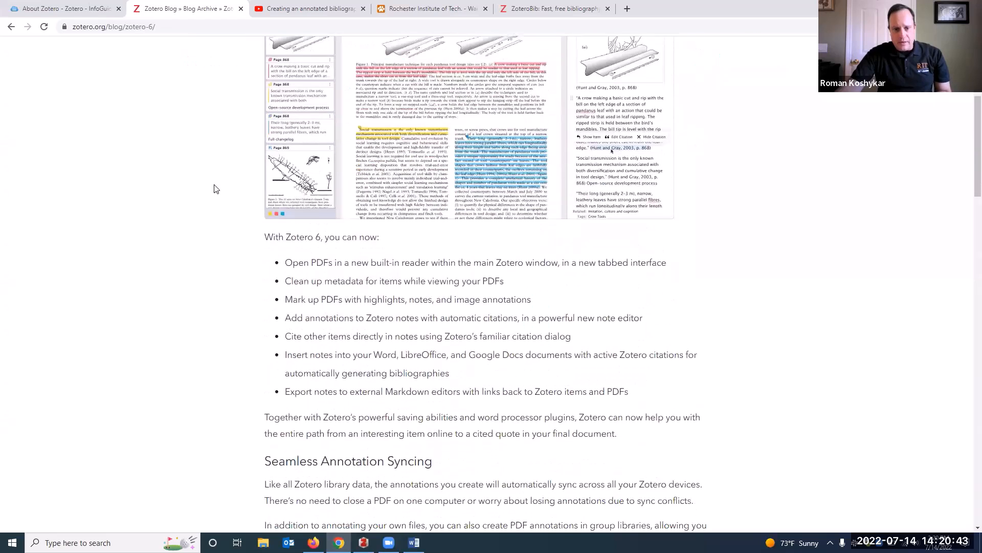
scroll(215, 189, "down", 3)
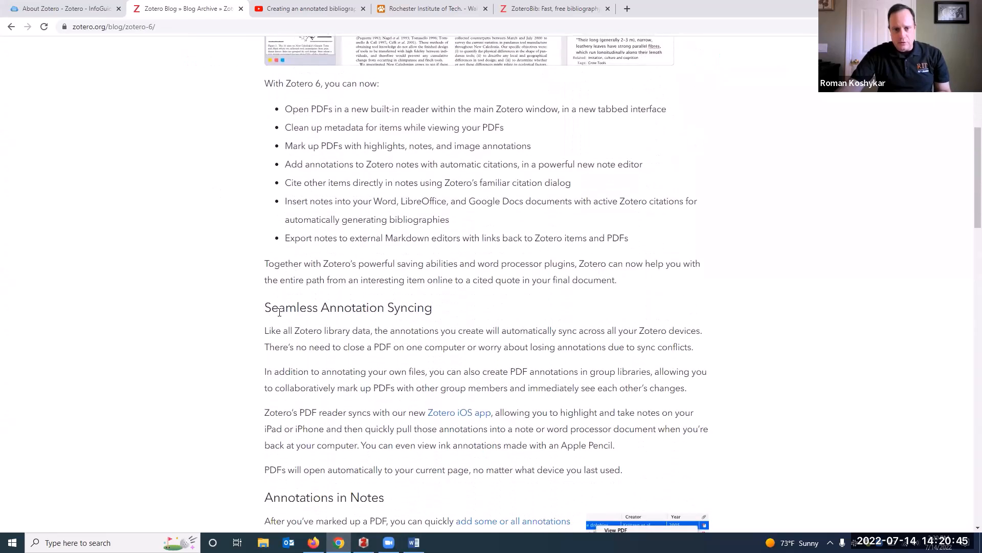
mouse_move(266, 307)
left_mouse_down()
mouse_move(456, 333)
mouse_move(457, 313)
left_mouse_up()
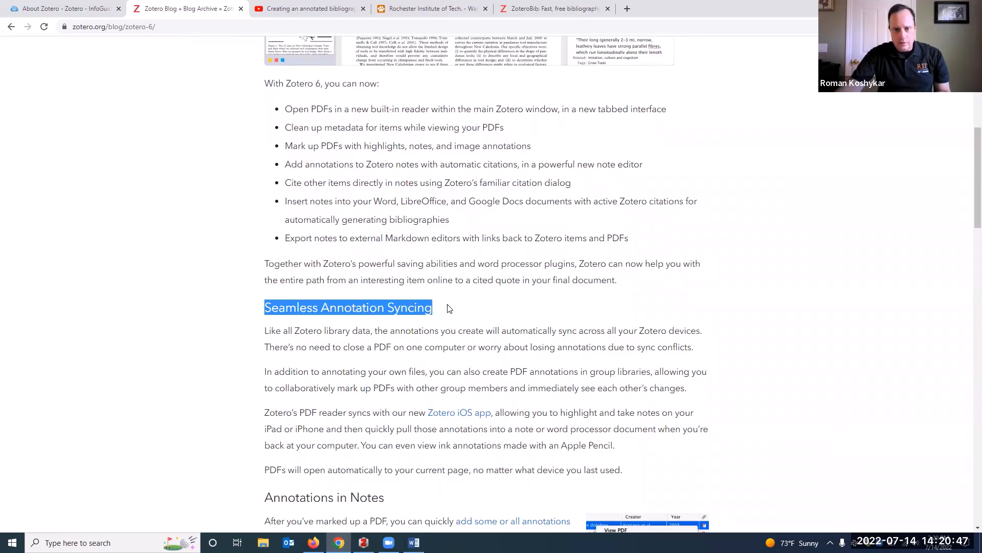
left_click(470, 322)
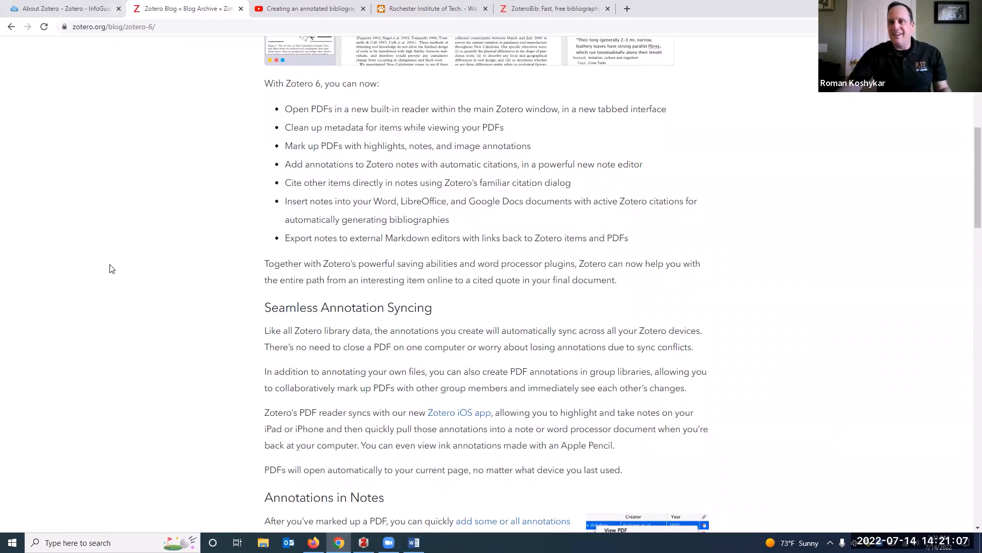
- Open the "Zotero for Mobile" page of the RIT Libraries guide and review the mobile apps and book scanning sections
left_click(69, 11)
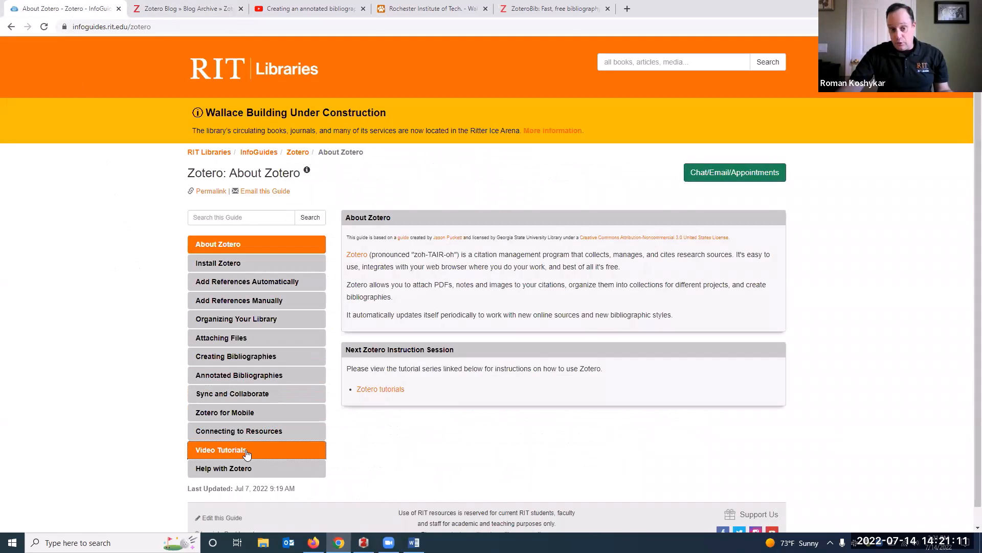
left_click(252, 414)
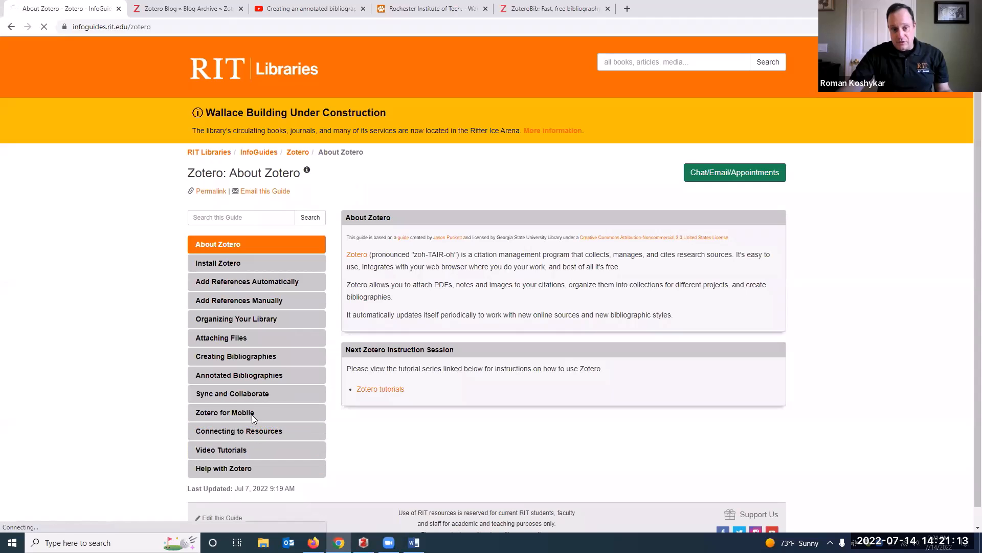
scroll(560, 280, "down", 1)
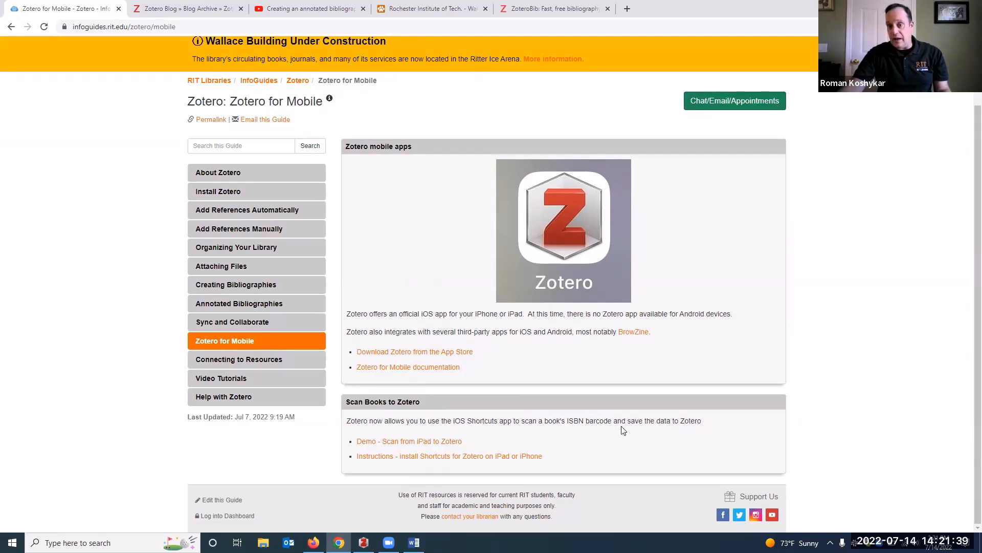
scroll(704, 418, "up", 2)
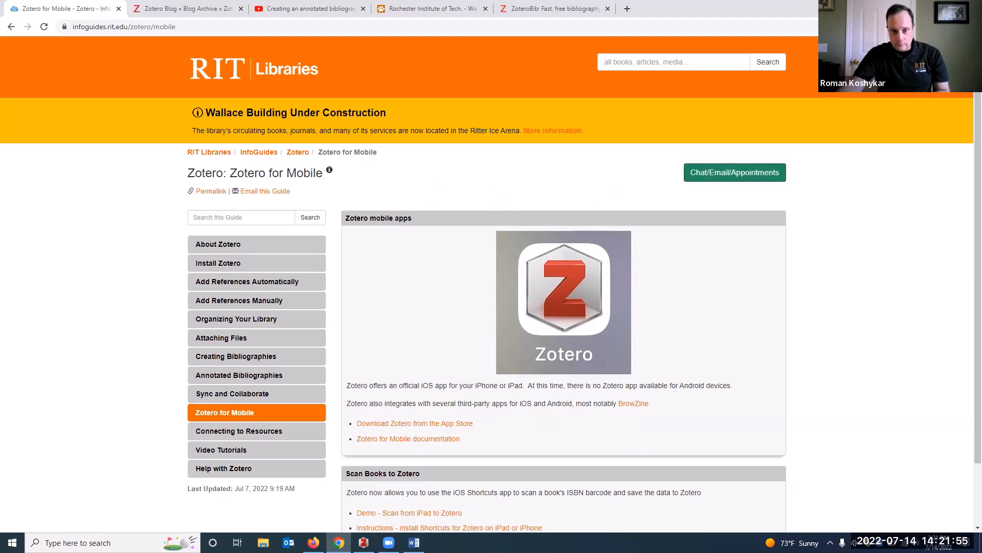
- Return to Zotero, close the PDF, and select the "Predicting Biomedical Interactions" parent item in the library
key("alt+Tab")
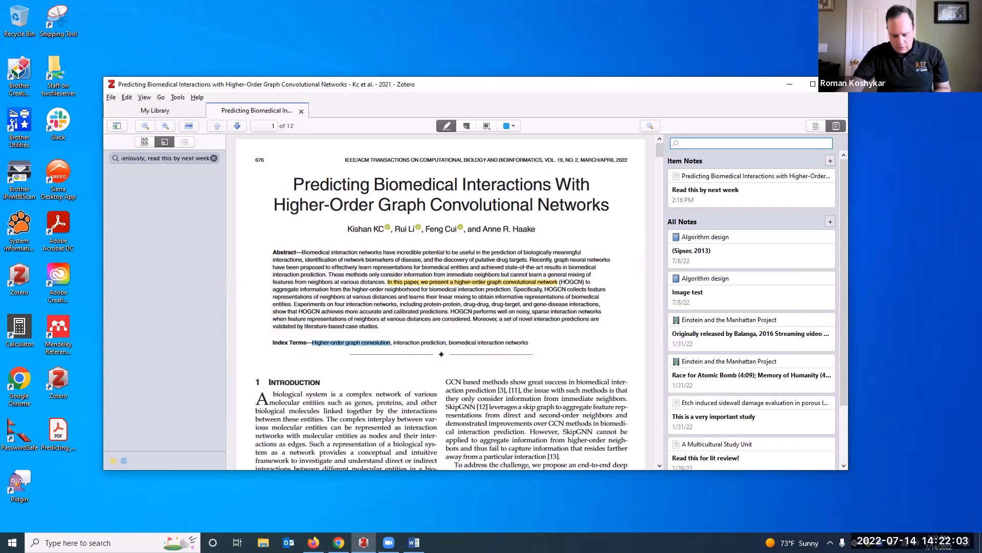
left_click(301, 111)
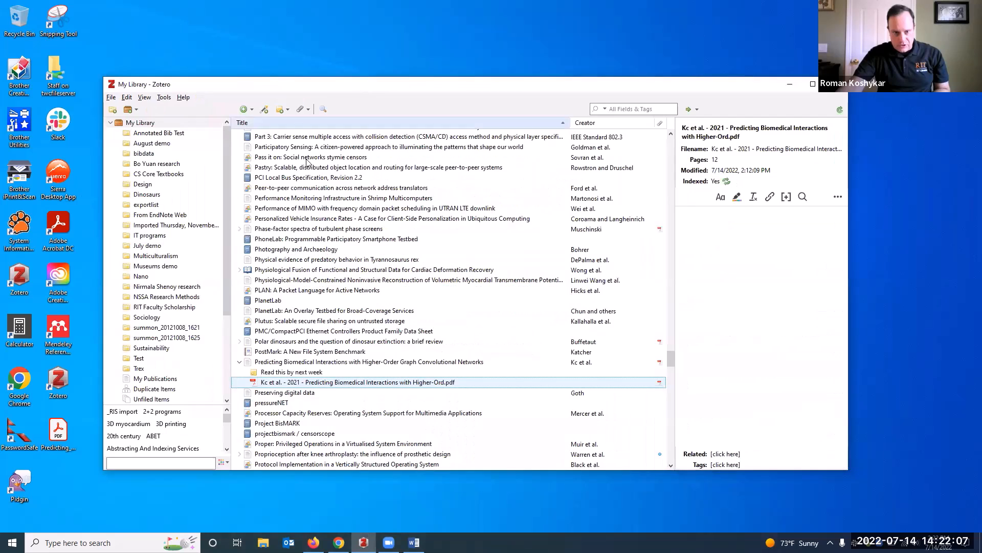
left_click(259, 363)
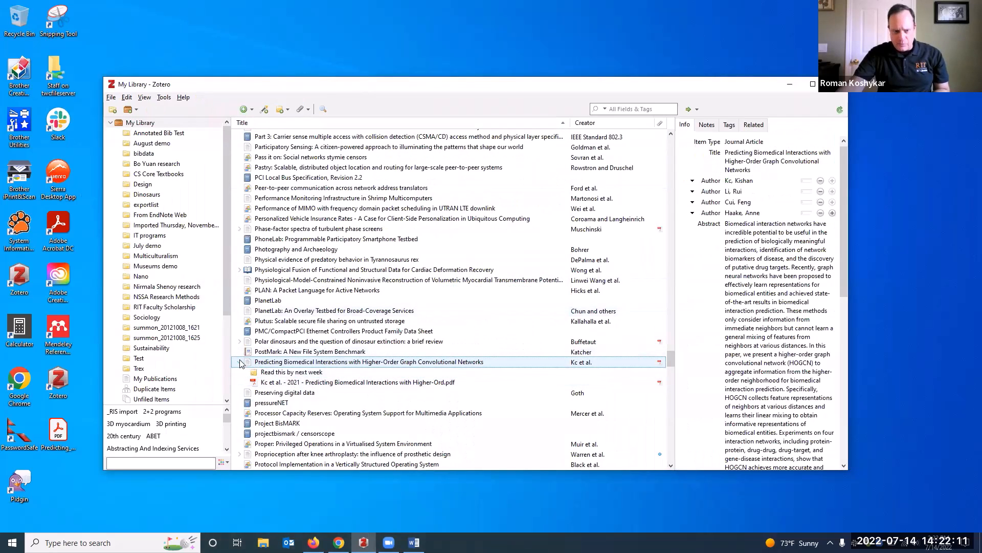
- Create a note from the PDF annotations of the "Predicting Biomedical Interactions" item, and select the parent item again
right_click(352, 364)
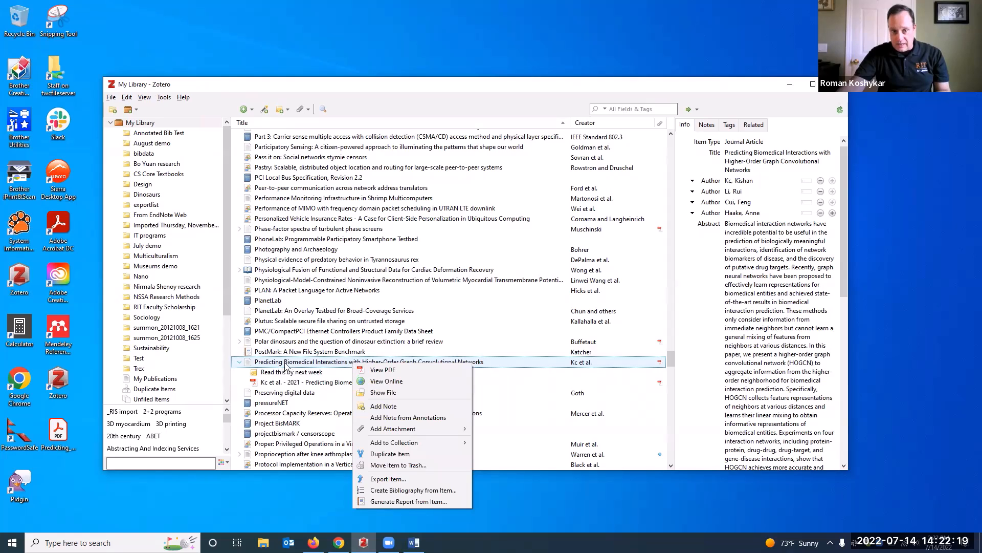
left_click(420, 417)
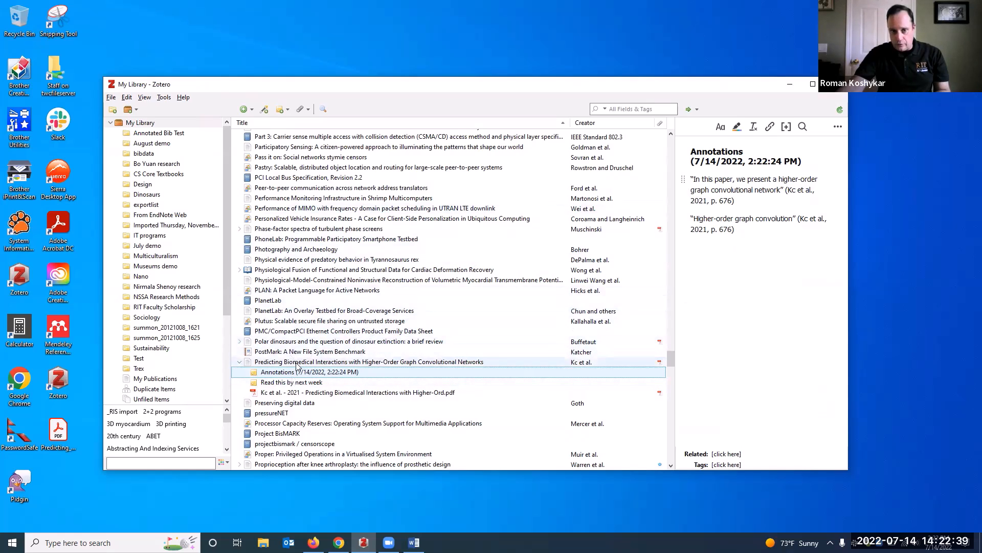
left_click(473, 362)
left_click(770, 195)
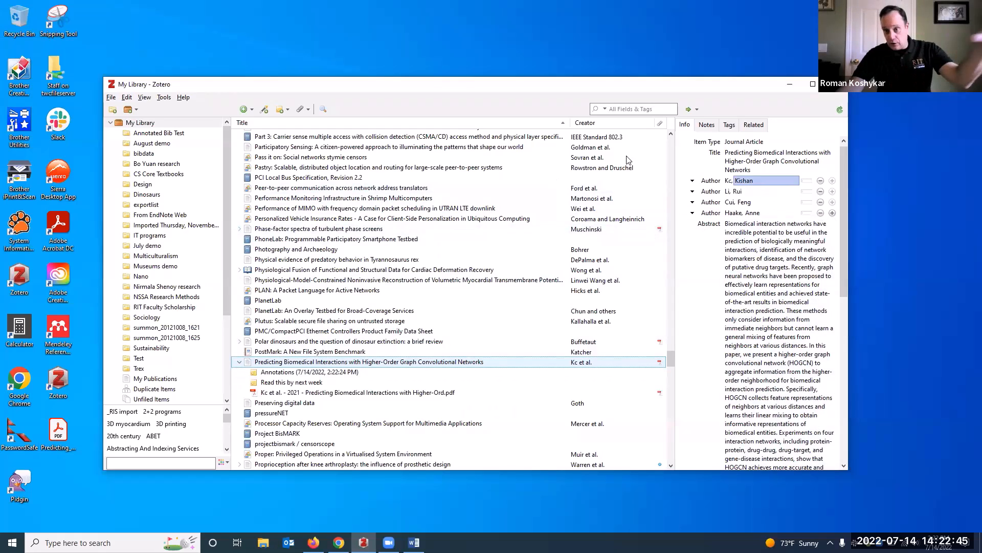
- Open the item's attached PDF and add the comment "A breakthrough!" to the yellow highlight annotation on page 676
double_click(333, 392)
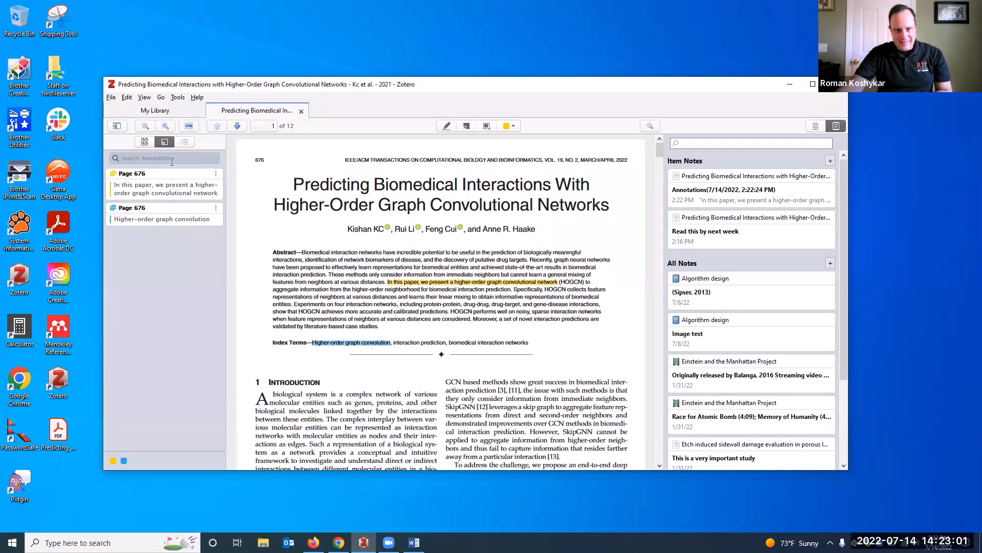
left_click(215, 175)
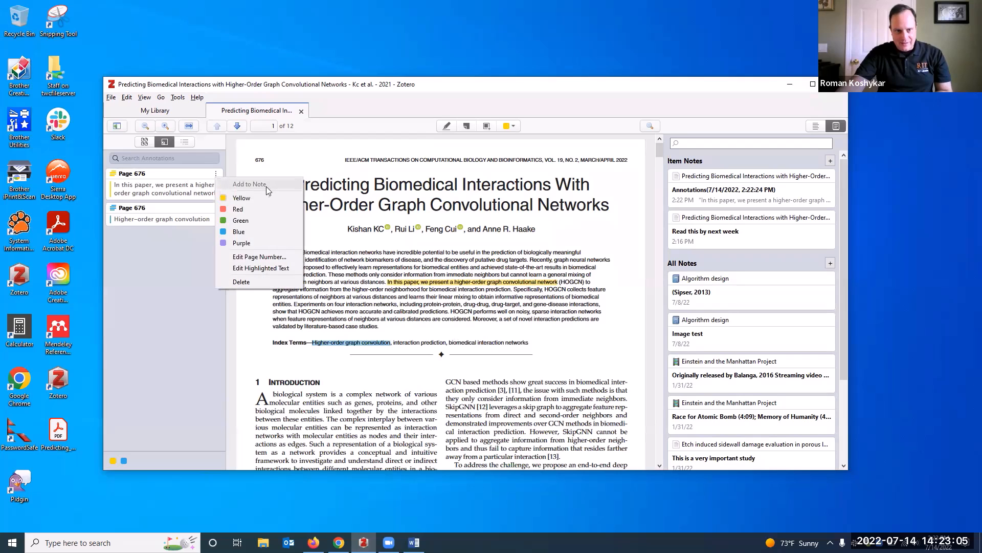
left_click(287, 268)
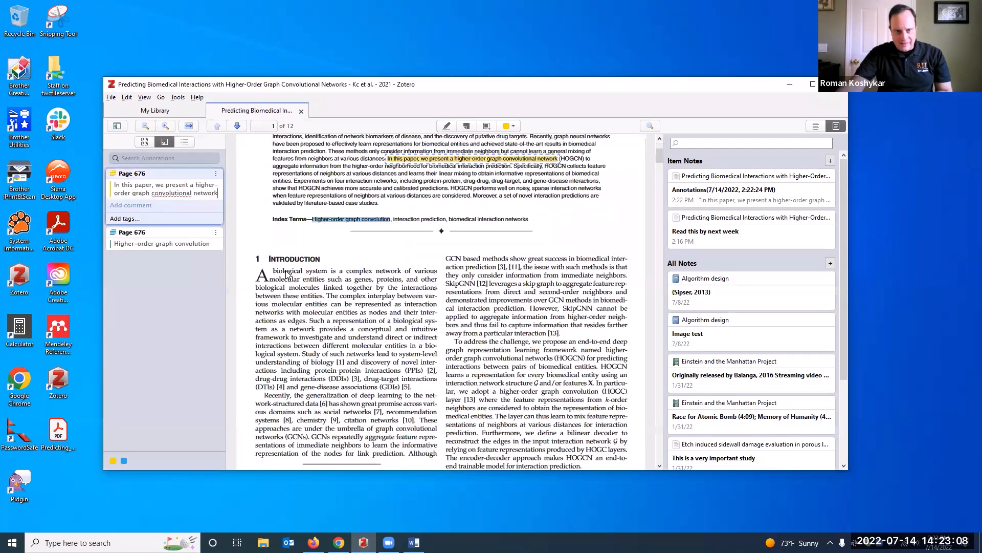
left_click(156, 206)
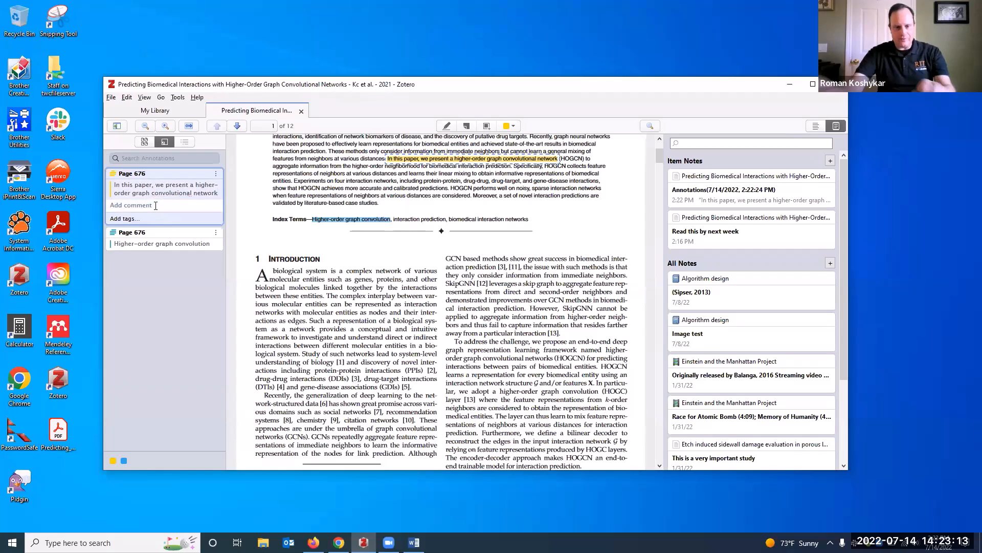
type("A breakthrou")
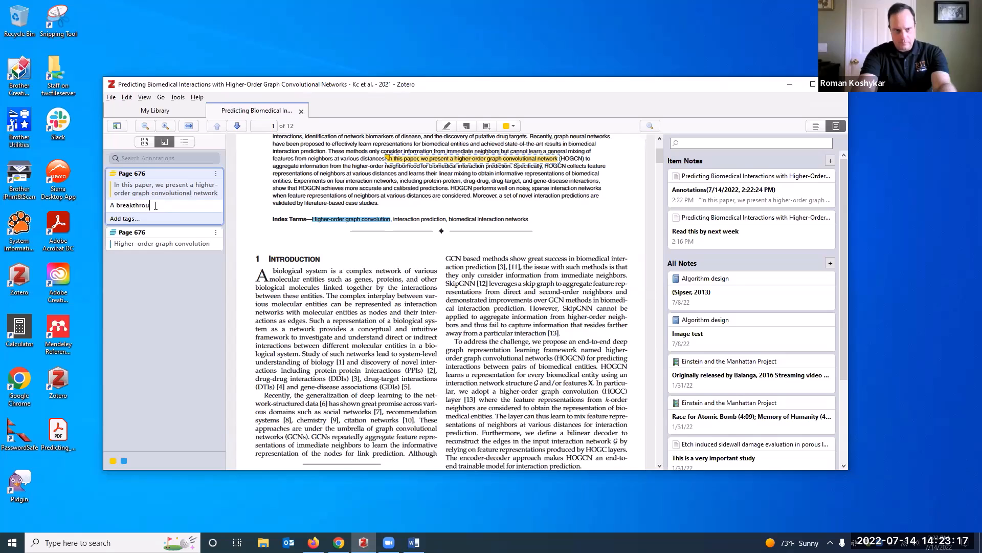
type("gh!")
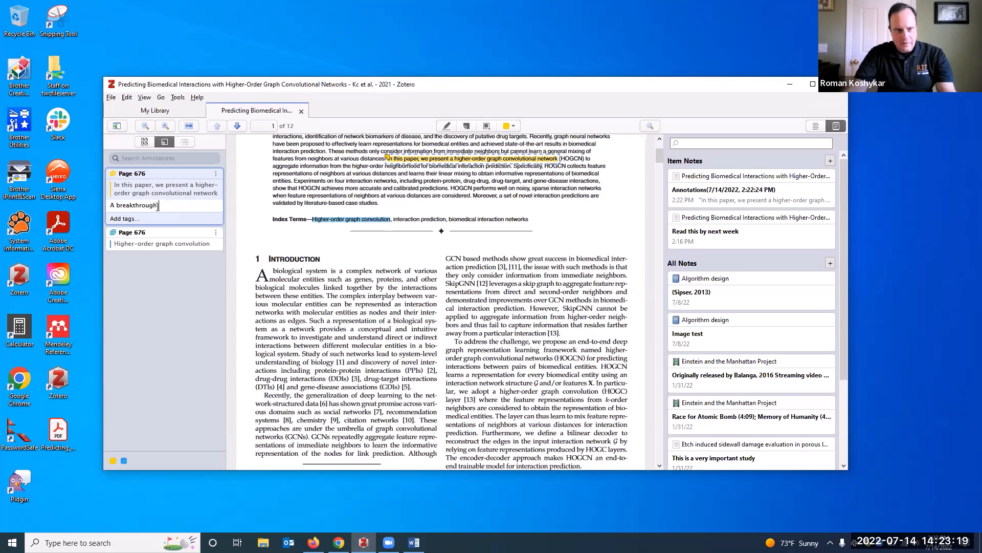
left_click(156, 265)
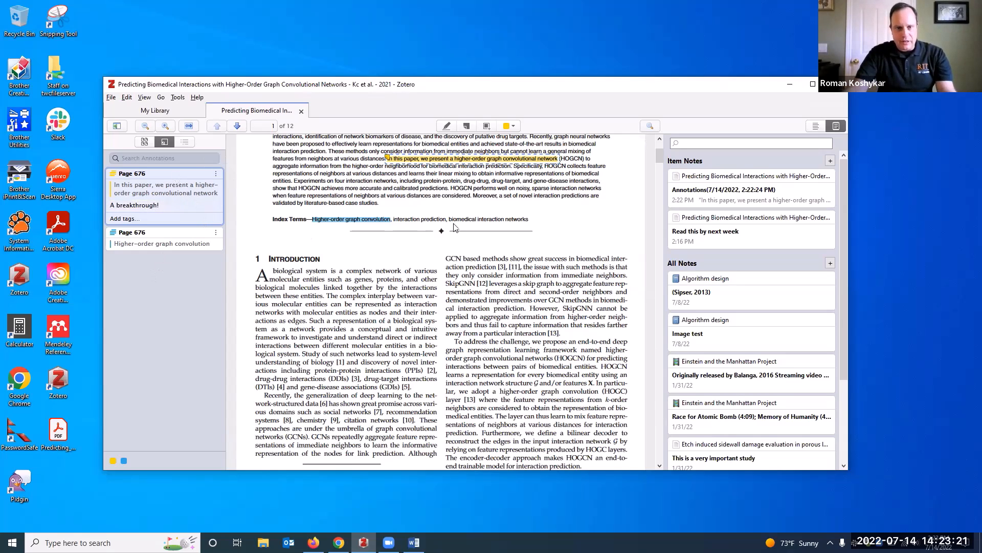
scroll(454, 227, "up", 4)
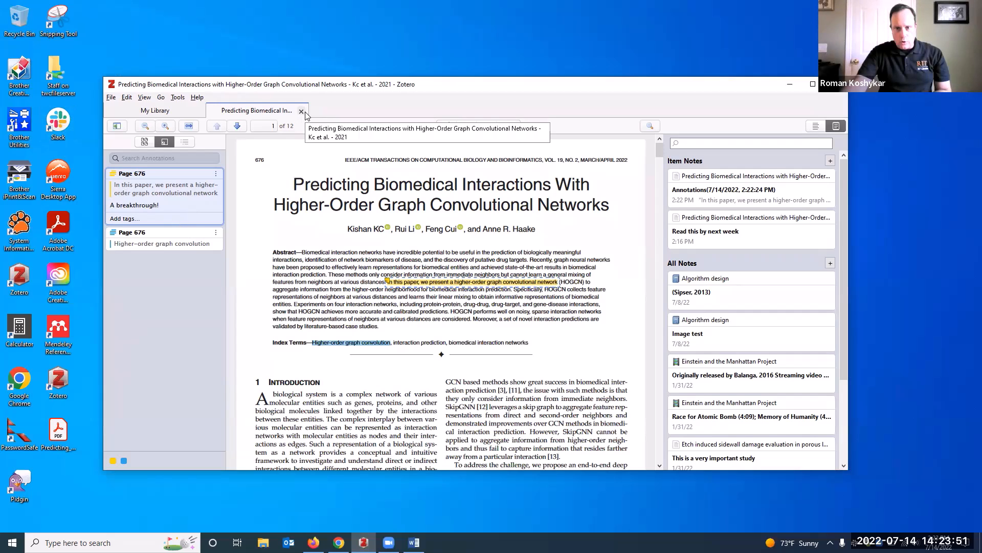
- View the first "Algorithm design" note beside the PDF, then close the PDF and collapse the article's parent item
left_click(714, 284)
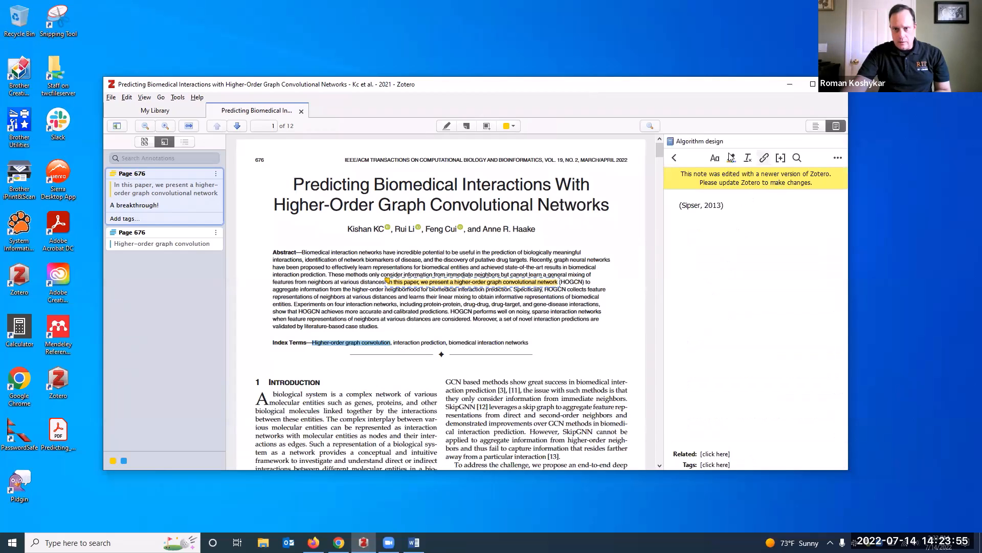
left_click(301, 111)
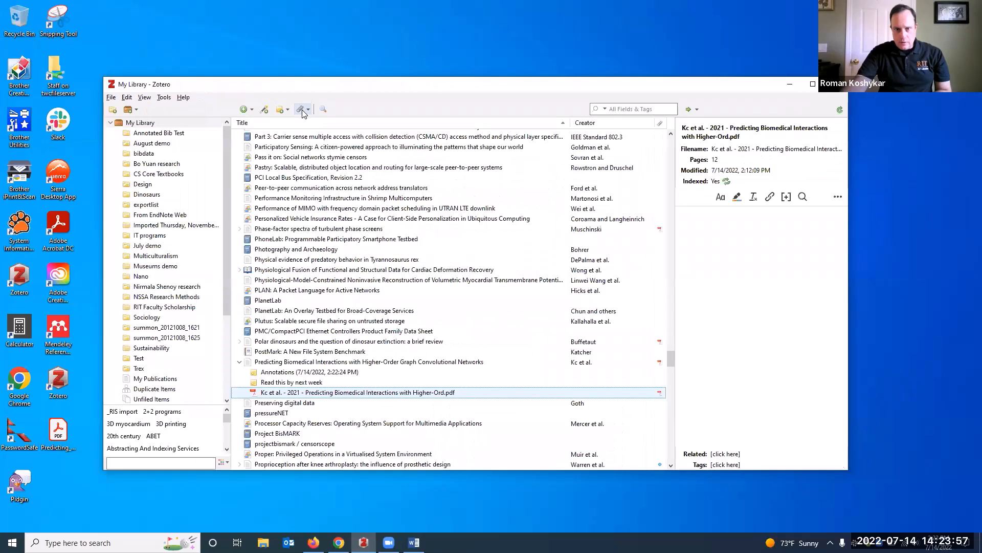
left_click(241, 363)
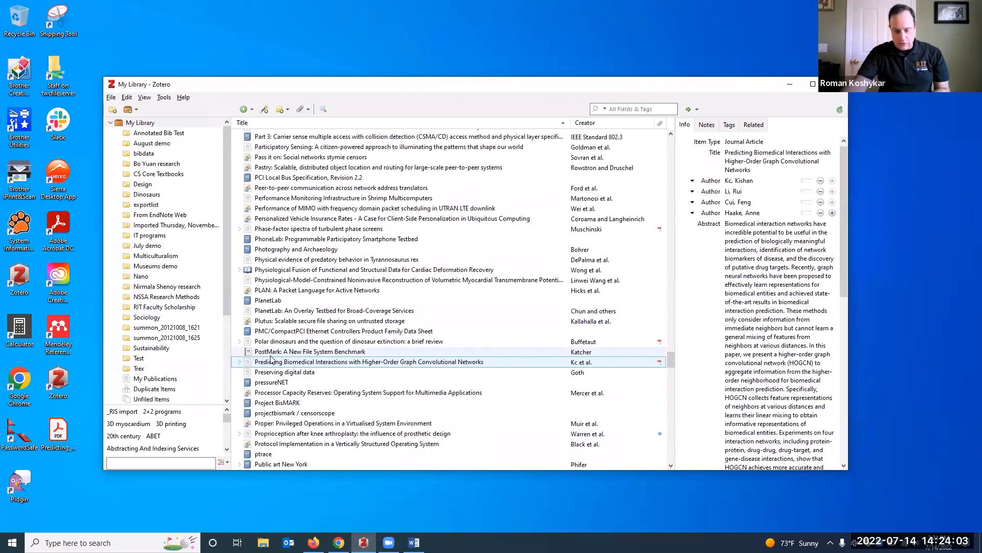
- Find the book "Algorithm design" in the library and view its "Image test" note
scroll(271, 359, "up", 20)
left_click_drag(672, 313, 671, 144)
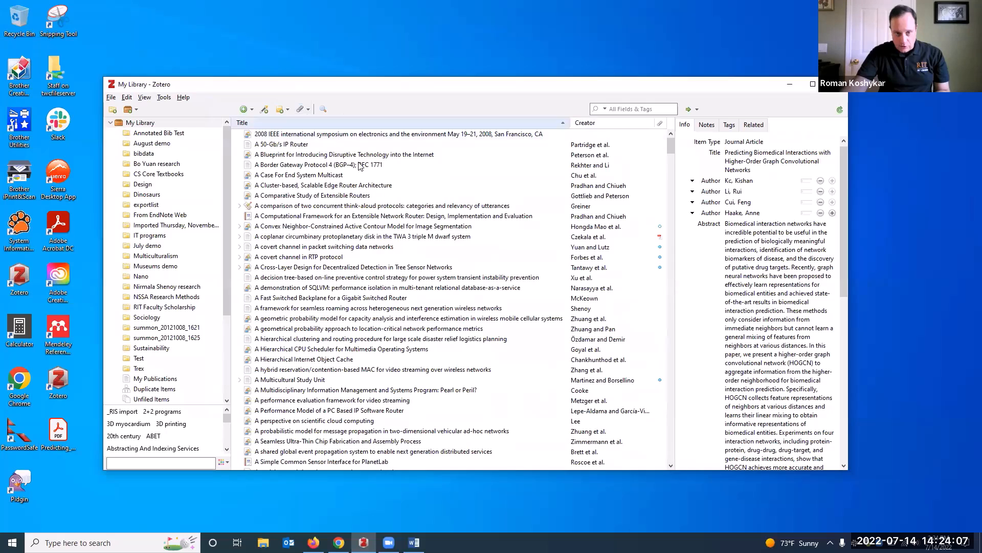
scroll(359, 220, "down", 2)
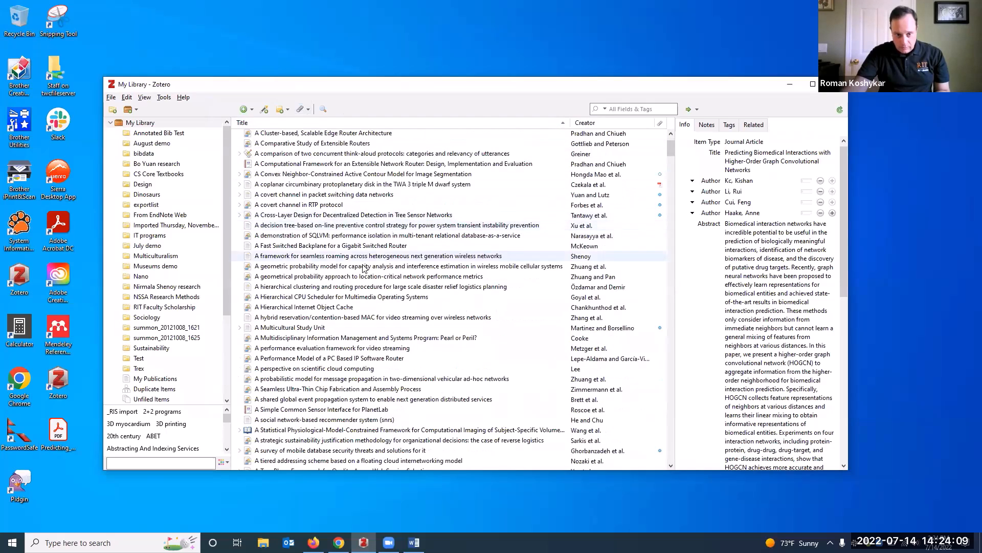
scroll(358, 261, "down", 15)
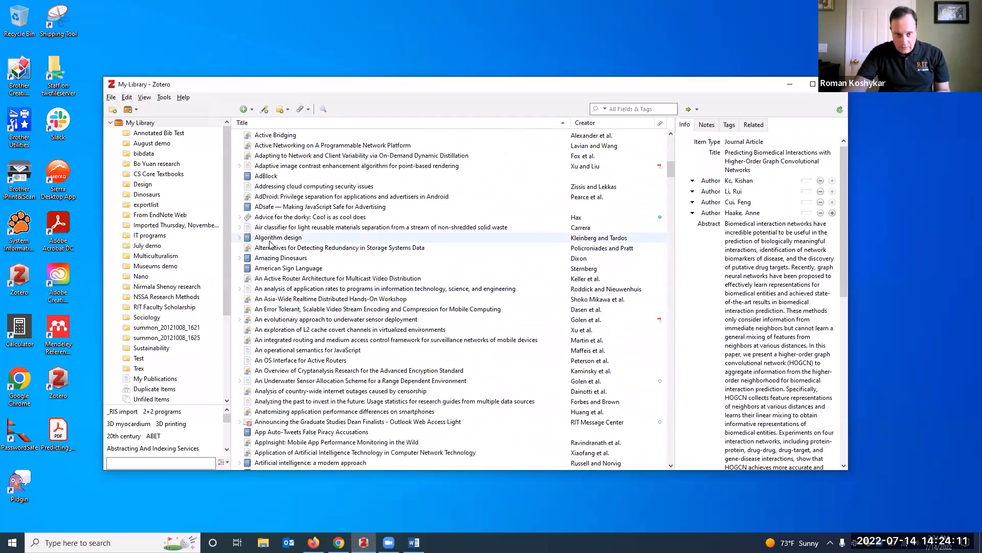
left_click(584, 238)
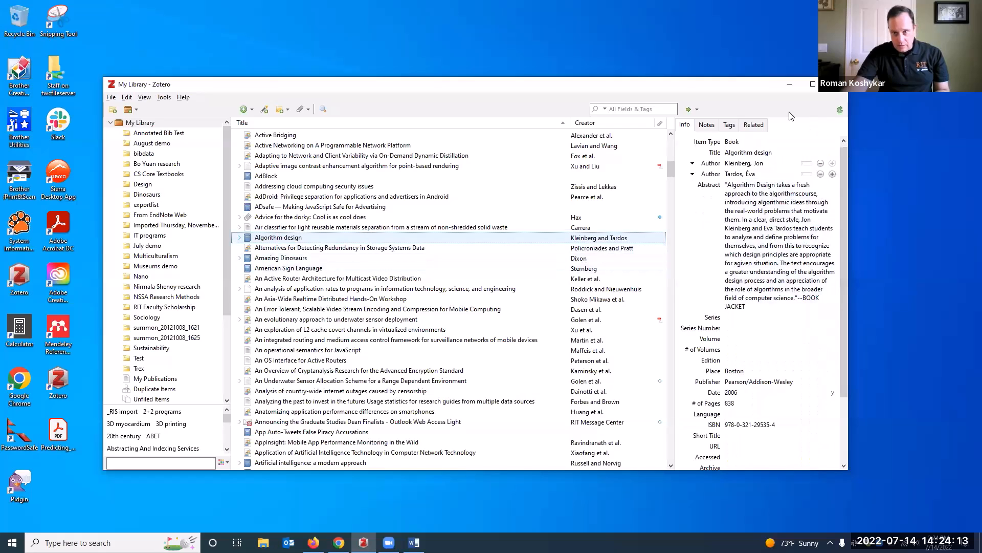
left_click(706, 125)
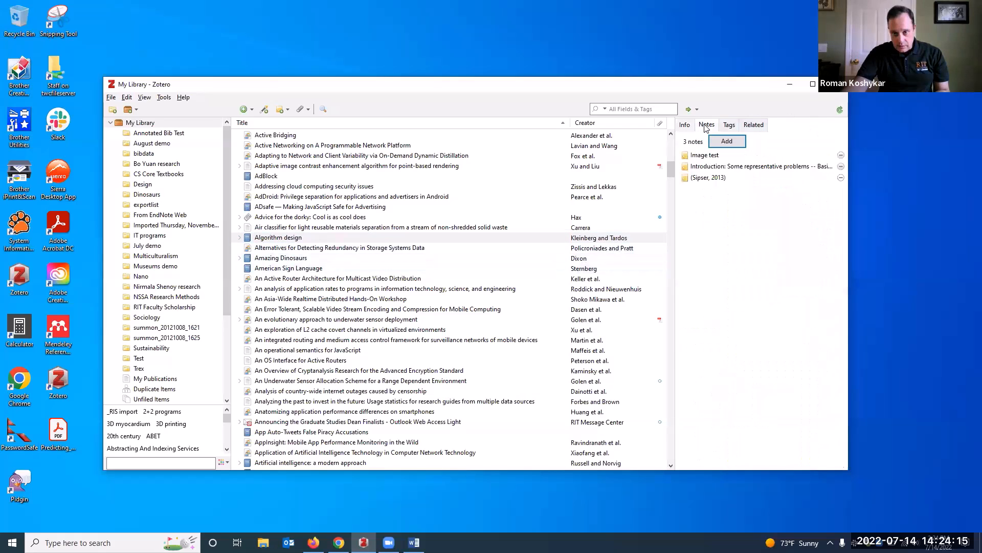
left_click(718, 156)
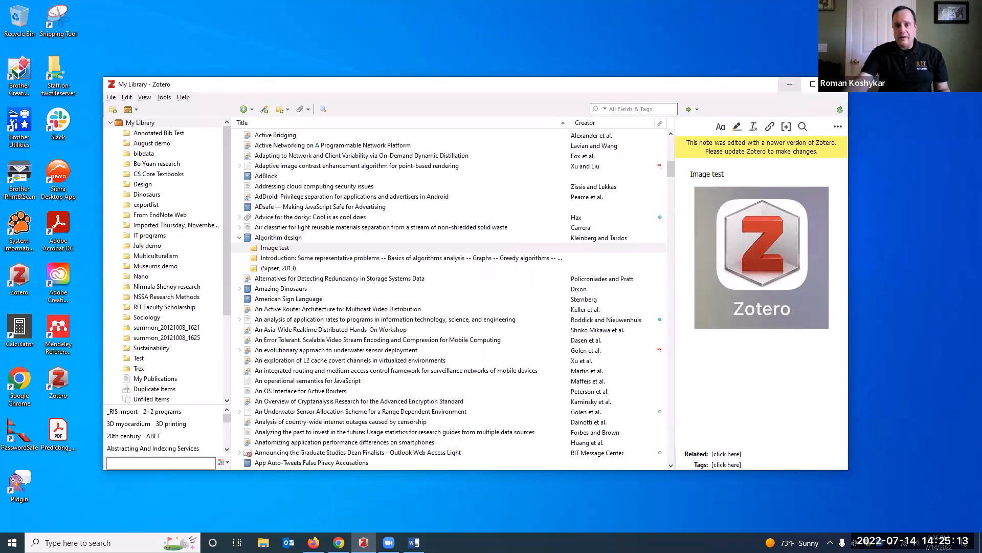
- Switch to Word and insert the Zotero note "Read this by next week" below the reference, using Chicago 17th edition (author-date) style
left_click(414, 543)
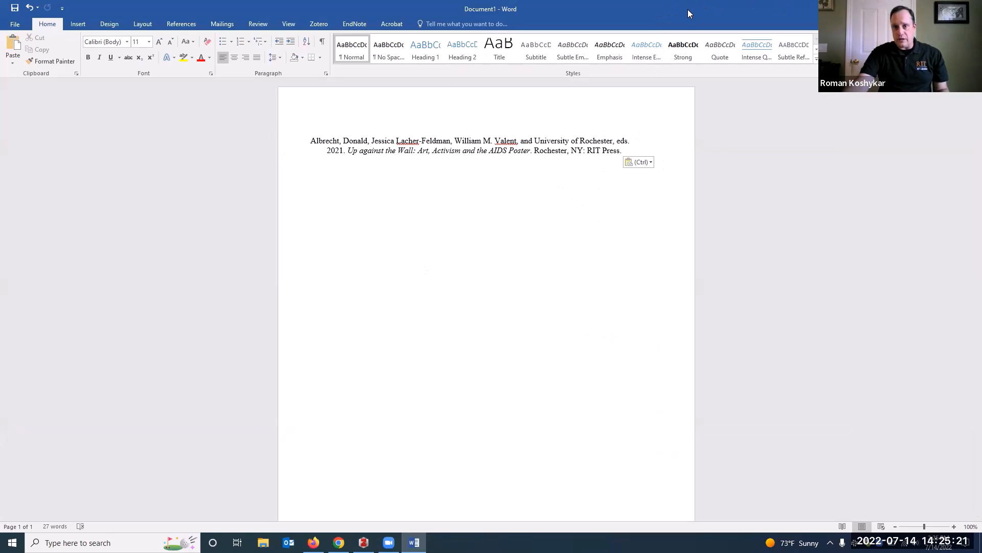
left_click(947, 8)
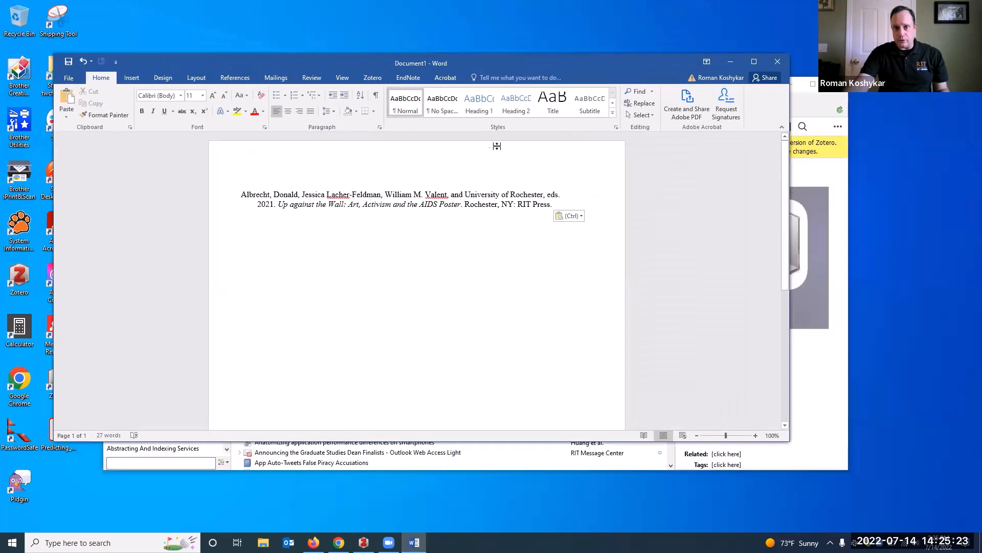
left_click(374, 78)
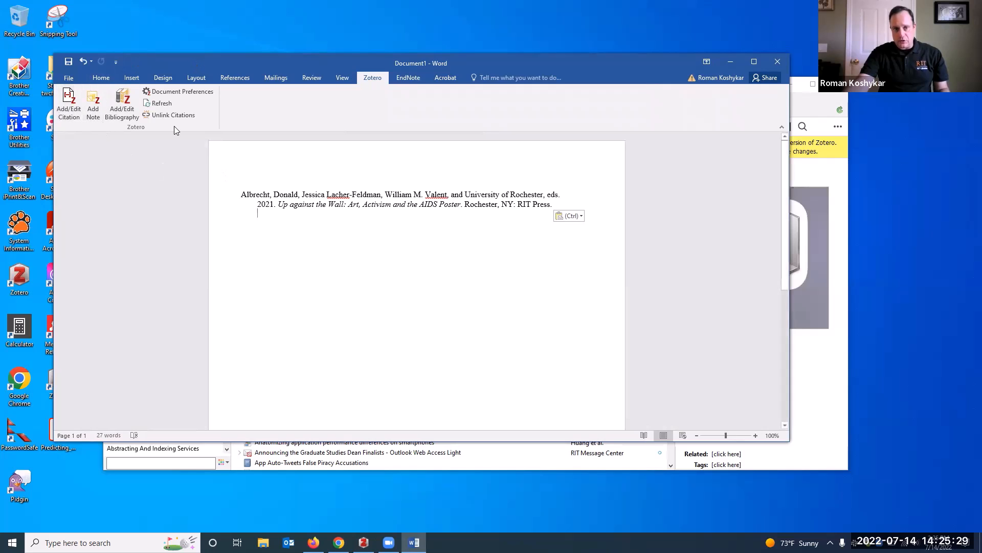
left_click(94, 113)
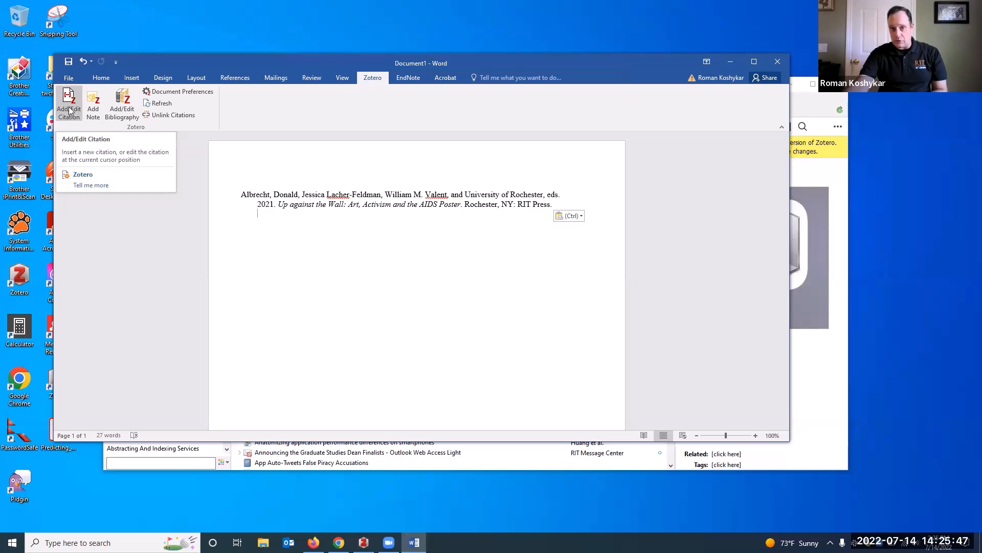
key("Return")
key("Return")
left_click(94, 106)
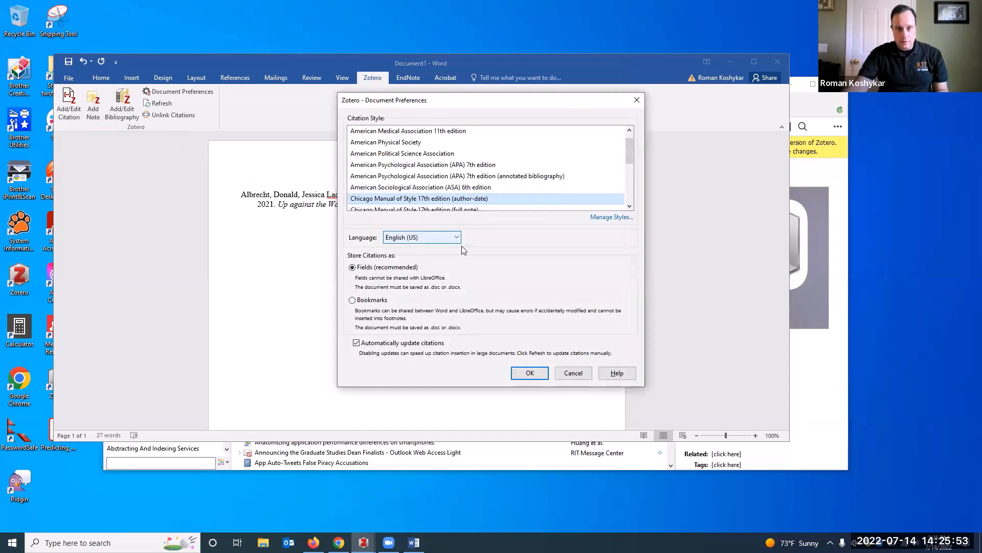
left_click(536, 373)
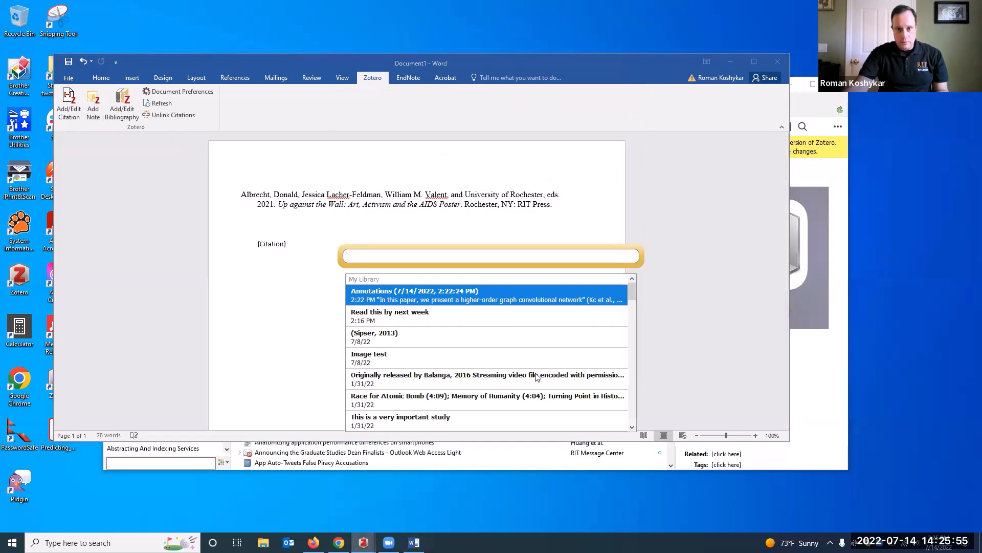
left_click(409, 316)
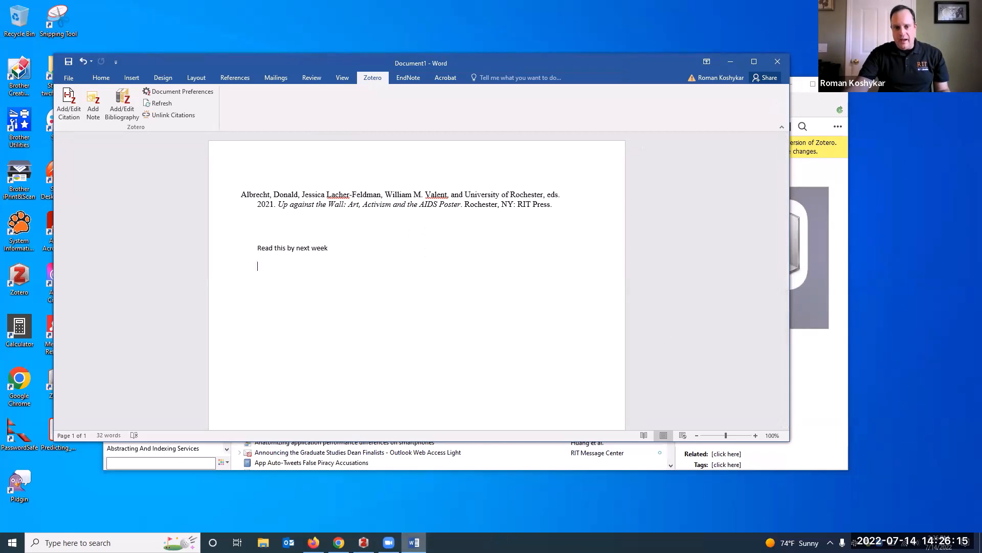
- Switch to Chrome and bring up the ZoteroBib page
mouse_move(338, 542)
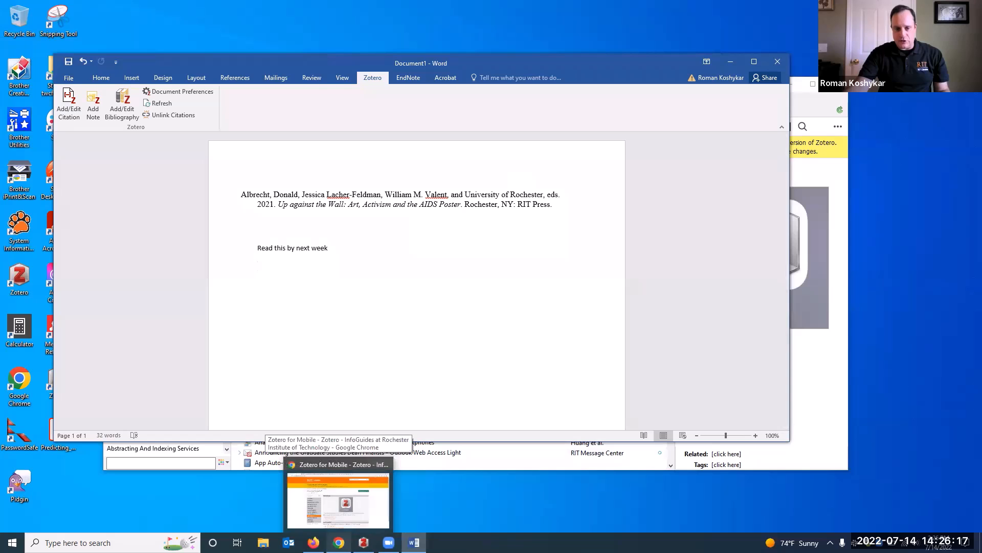
left_click(337, 496)
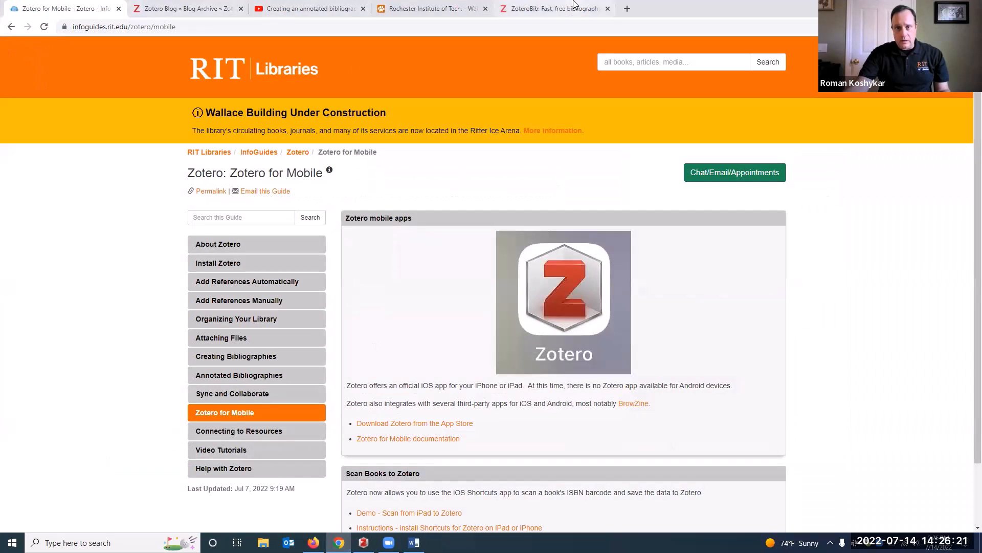
left_click(575, 7)
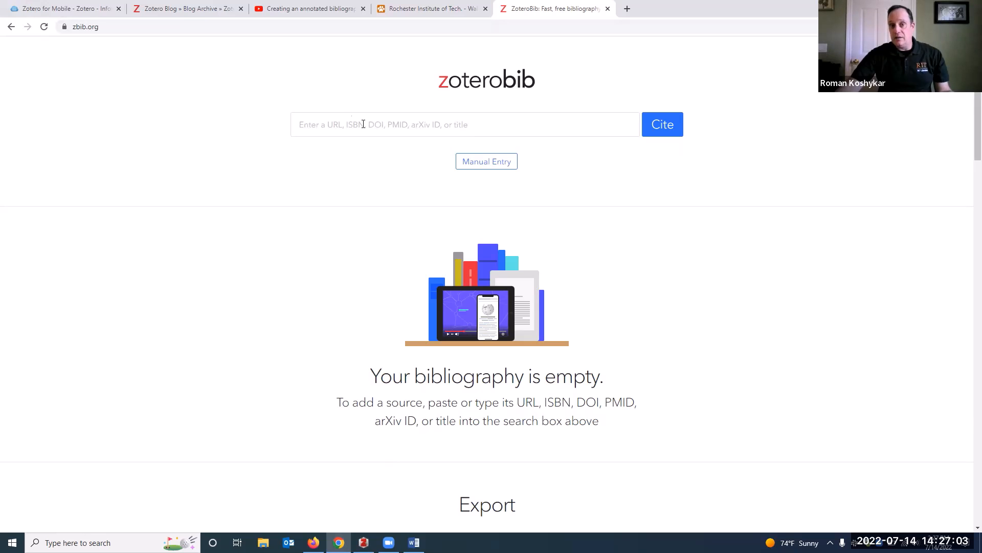
key("ctrl+shift+Tab")
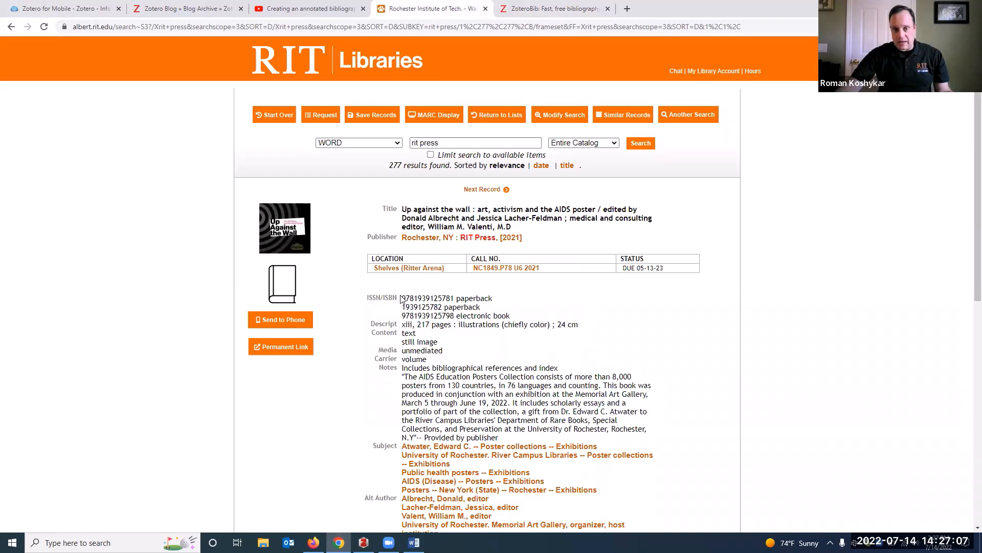
left_click_drag(404, 298, 464, 299)
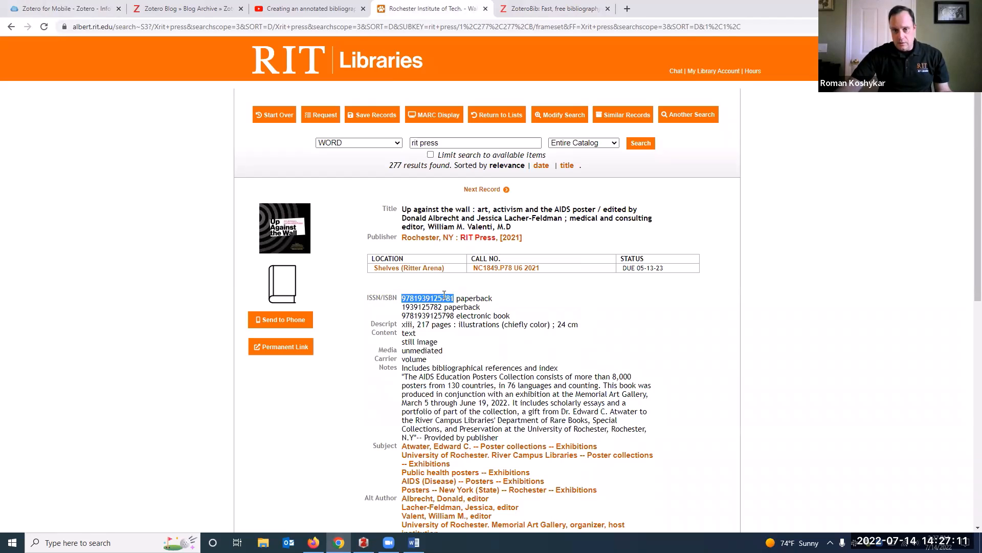
right_click(443, 299)
left_click(459, 305)
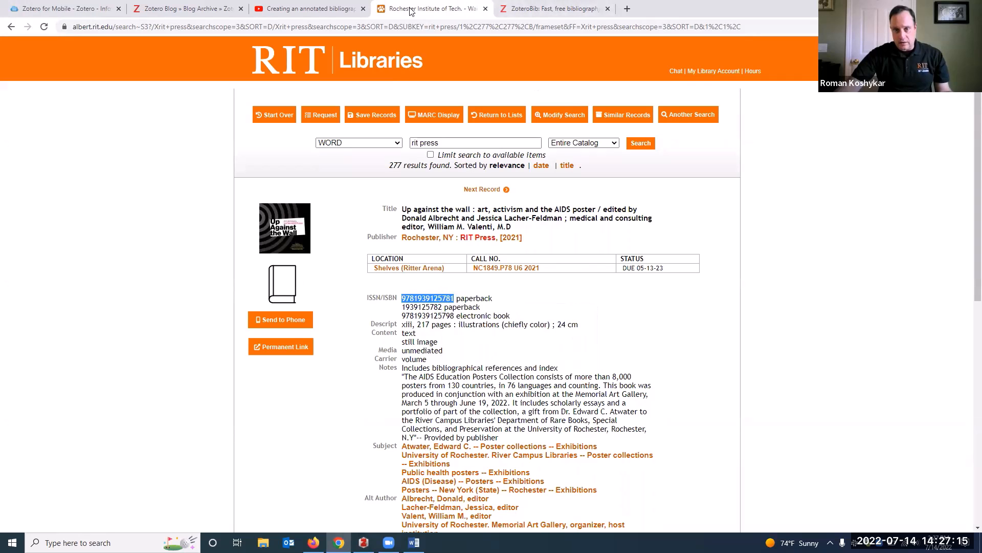
left_click(519, 12)
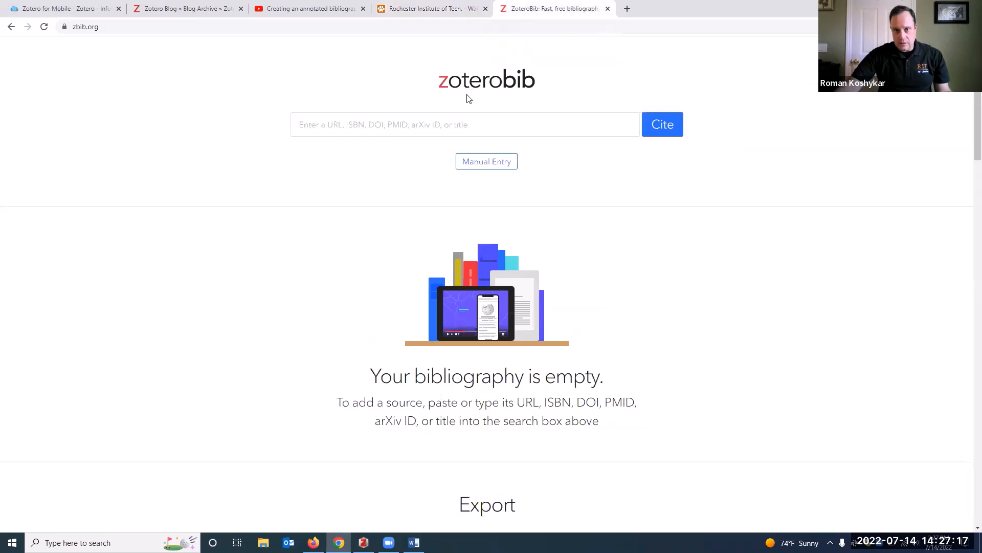
left_click(468, 115)
right_click(469, 115)
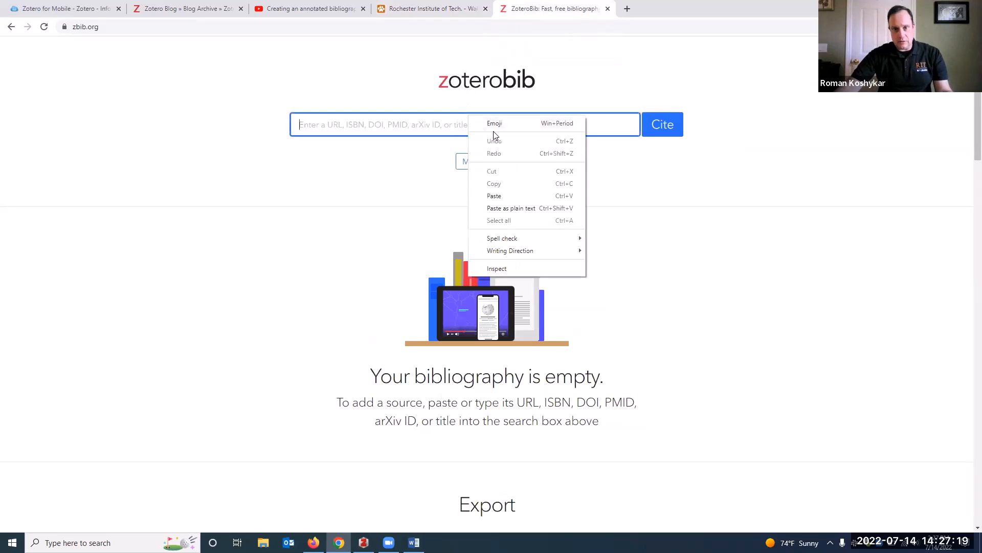
left_click(495, 195)
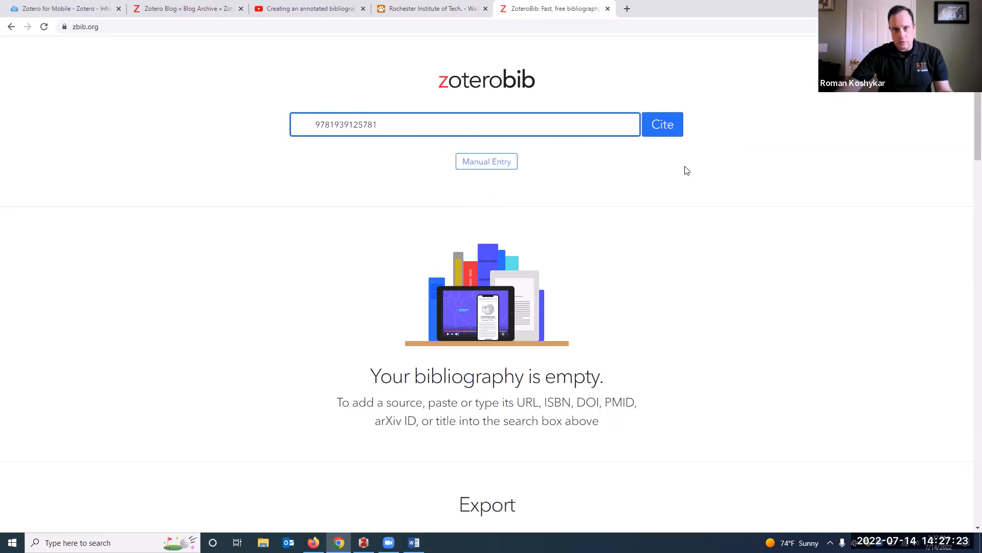
left_click(665, 133)
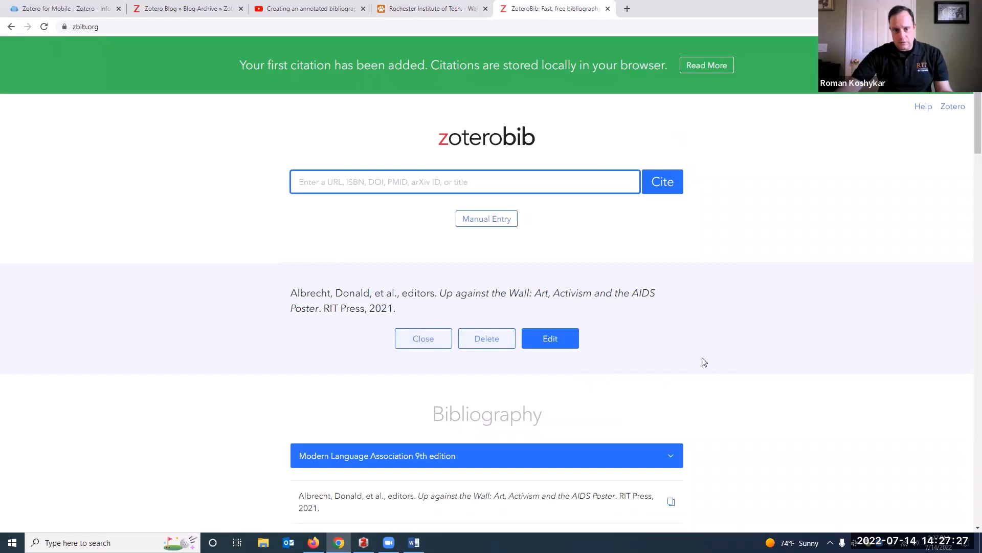
- Change the bibliography's citation style to Chicago Manual of Style 17th edition (note)
scroll(690, 363, "down", 2)
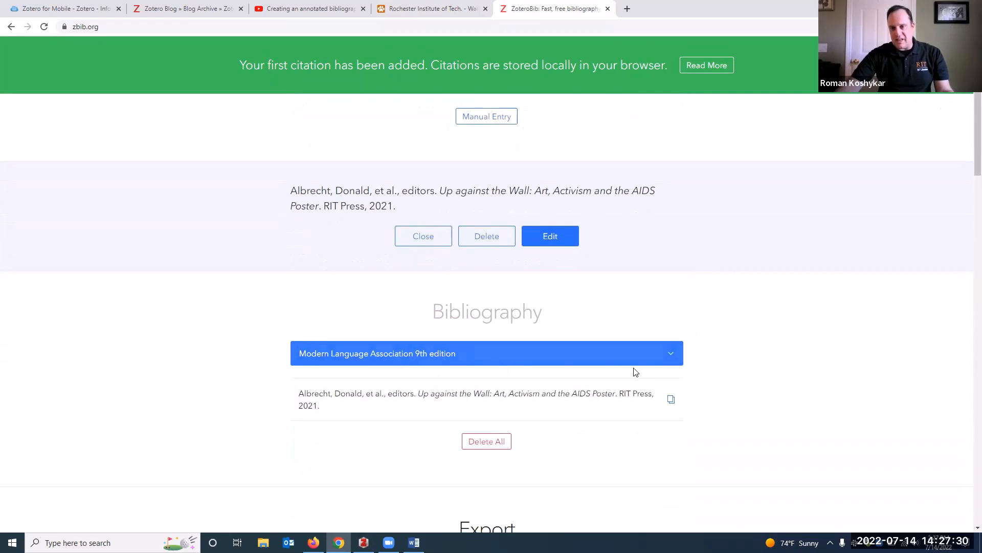
left_click(670, 361)
left_click(416, 398)
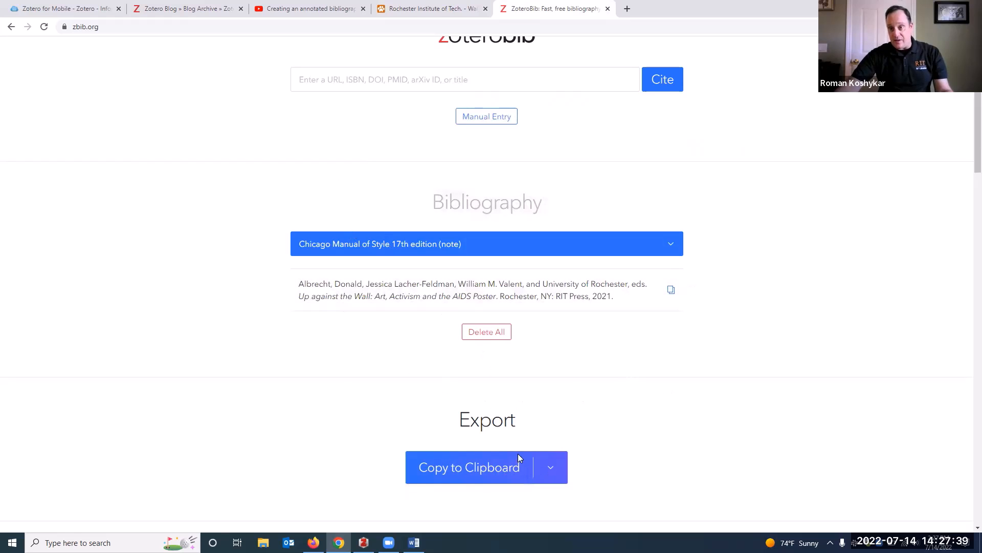
- Examine the export options for the bibliography, such as RTF, HTML, RIS, BibTeX and saving to Zotero, and look over the rest of the page
scroll(559, 405, "down", 1)
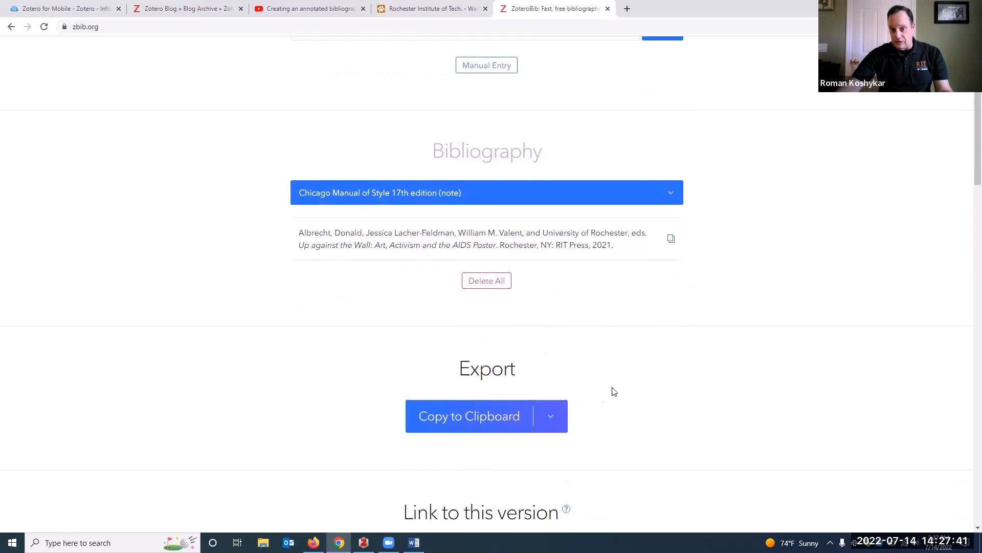
left_click(558, 419)
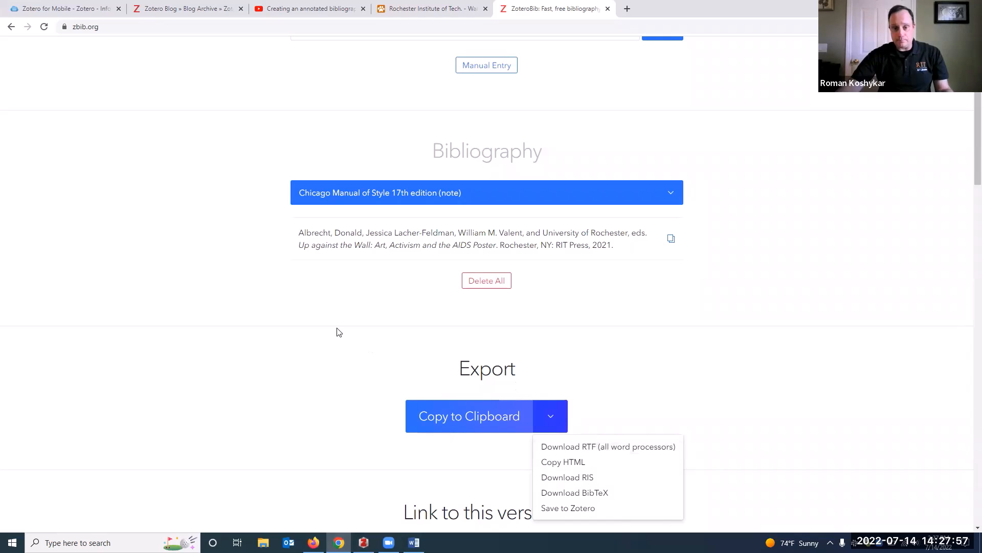
left_click(356, 340)
scroll(353, 340, "up", 2)
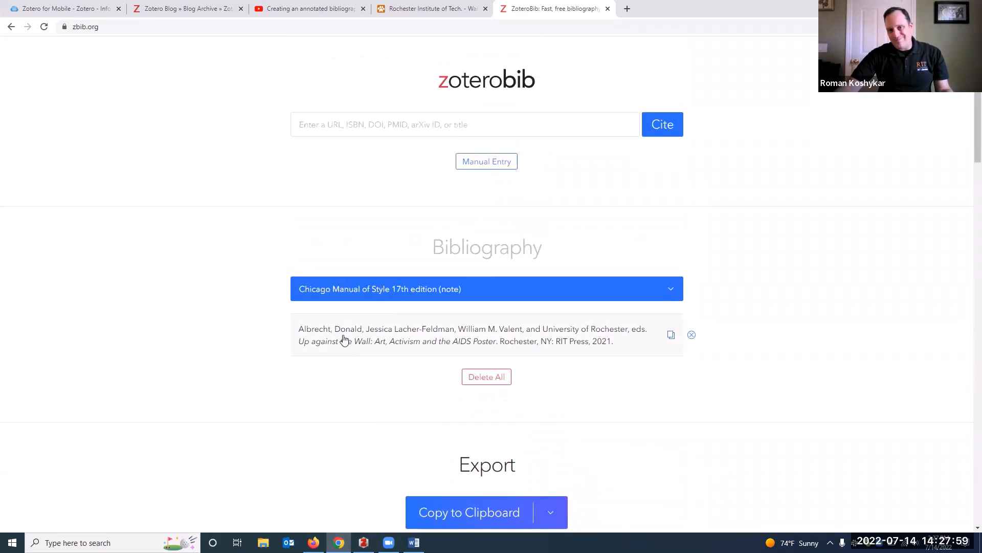
scroll(612, 423, "down", 2)
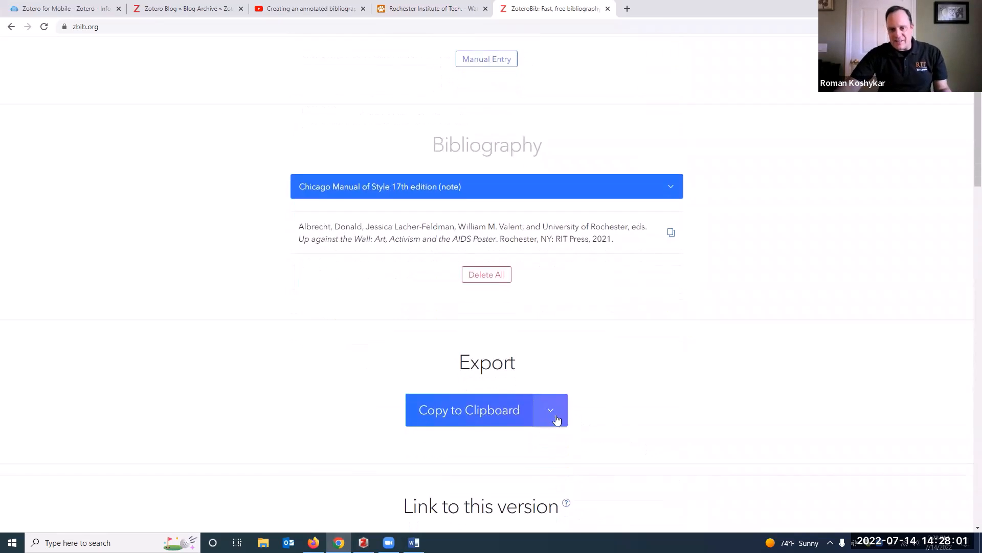
left_click(557, 415)
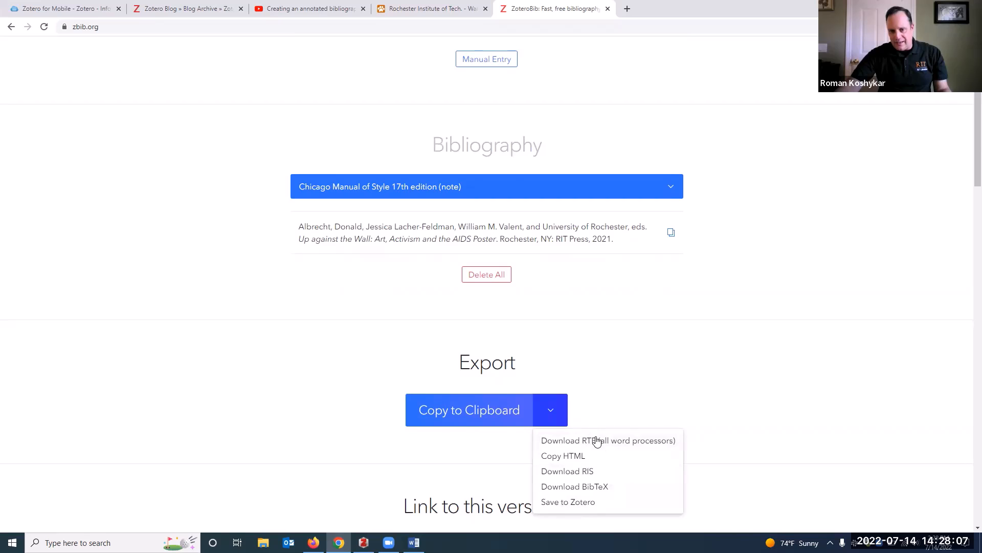
left_click(633, 364)
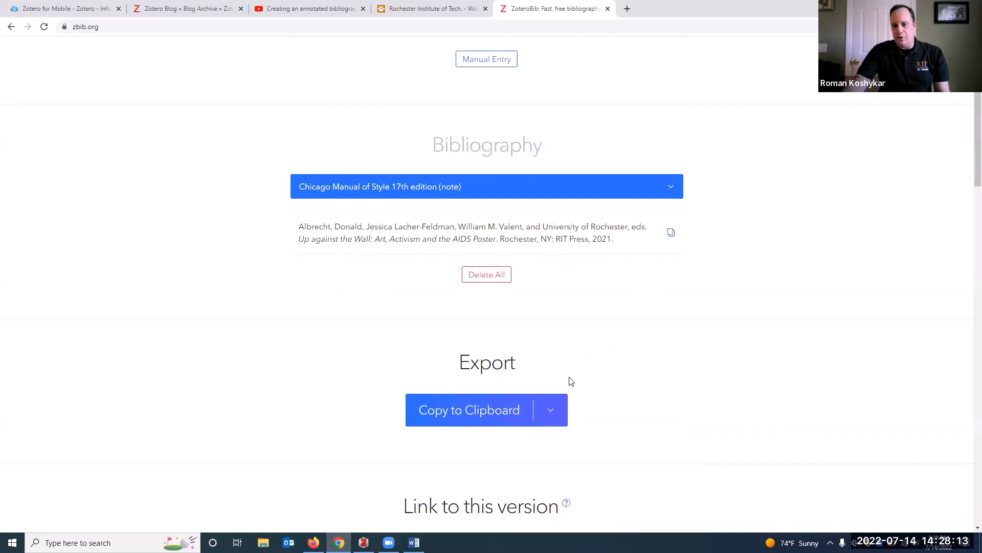
left_click(555, 417)
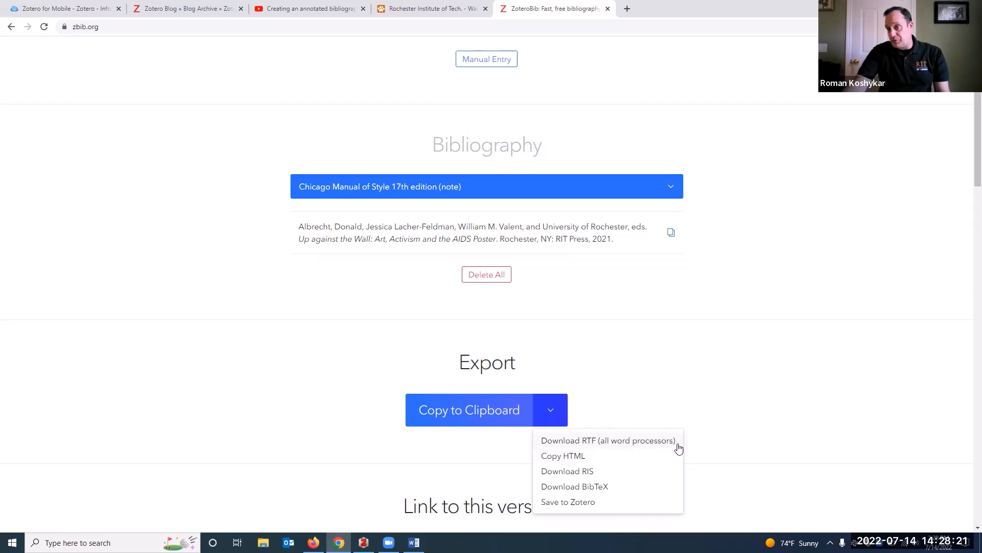
left_click(681, 390)
scroll(687, 393, "up", 1)
scroll(686, 393, "up", 1)
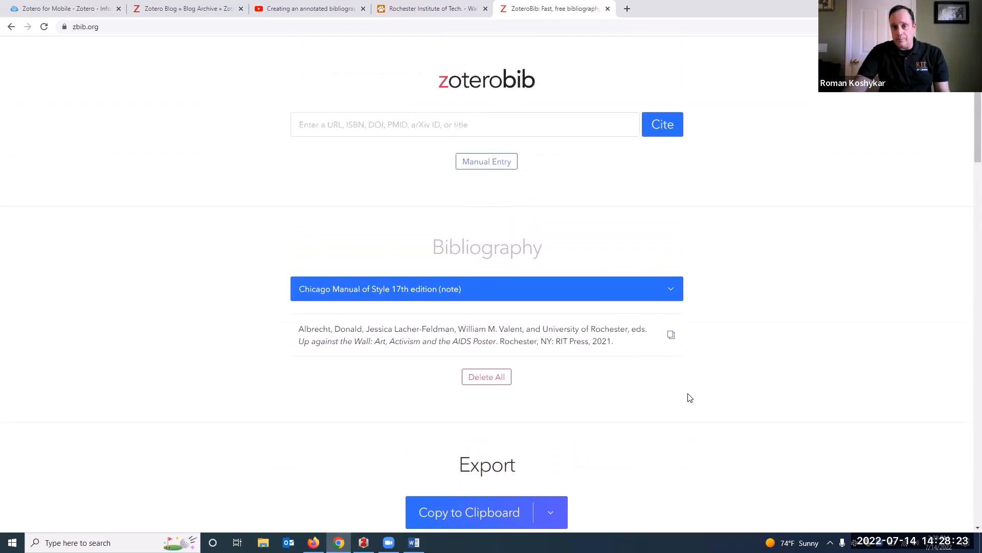
scroll(687, 393, "down", 9)
scroll(686, 393, "up", 5)
scroll(687, 392, "up", 4)
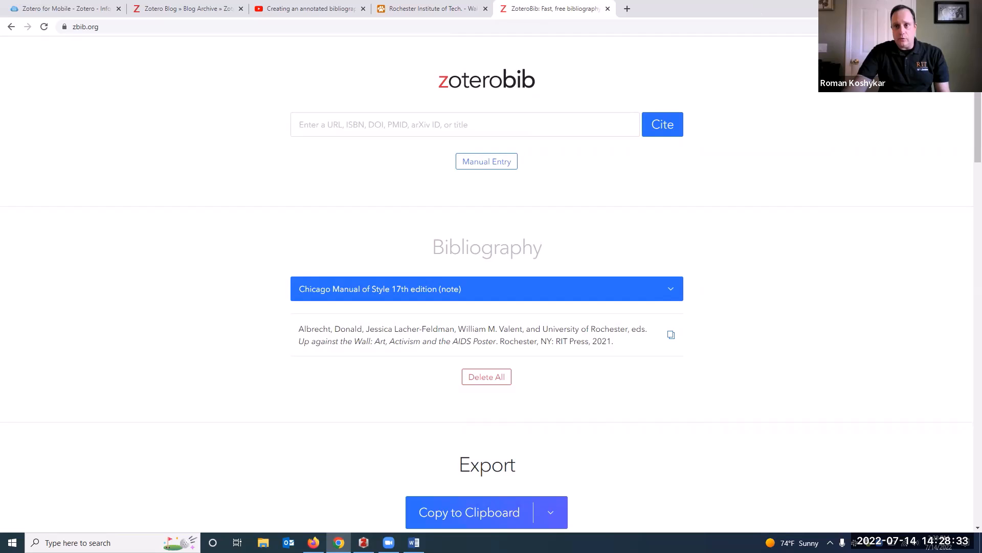
- Go to the RIT Libraries Zotero guide's About Zotero page and open its Zotero tutorials link
left_click(17, 10)
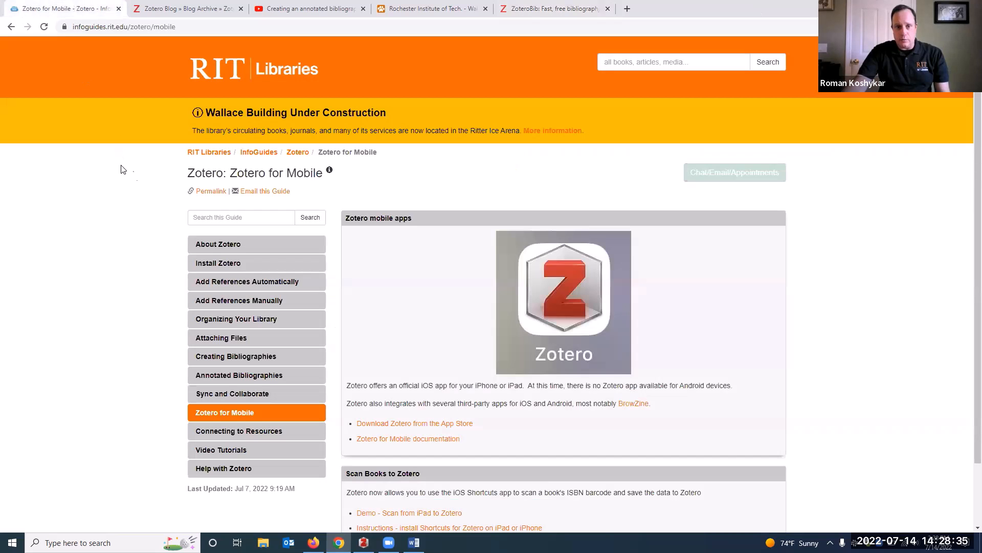
left_click(296, 154)
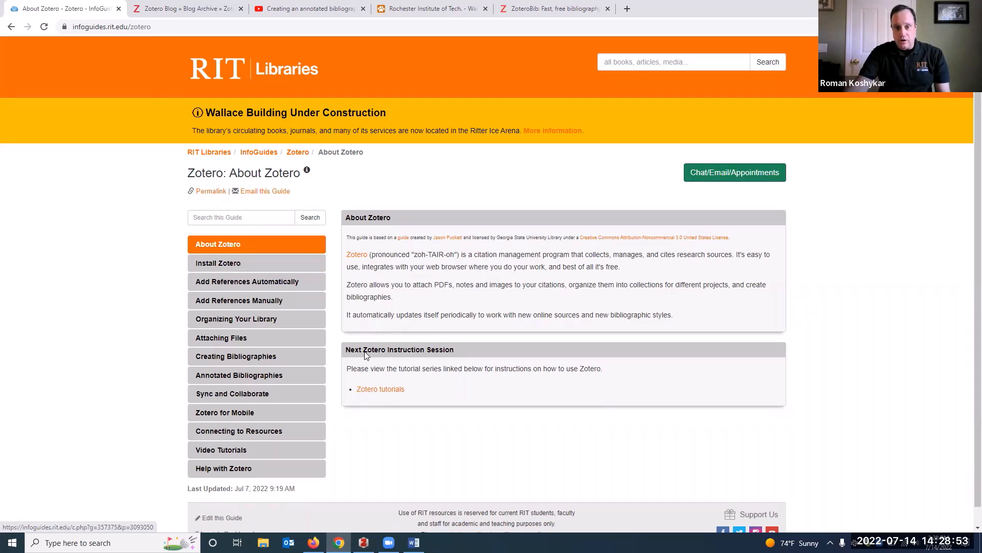
left_click(385, 390)
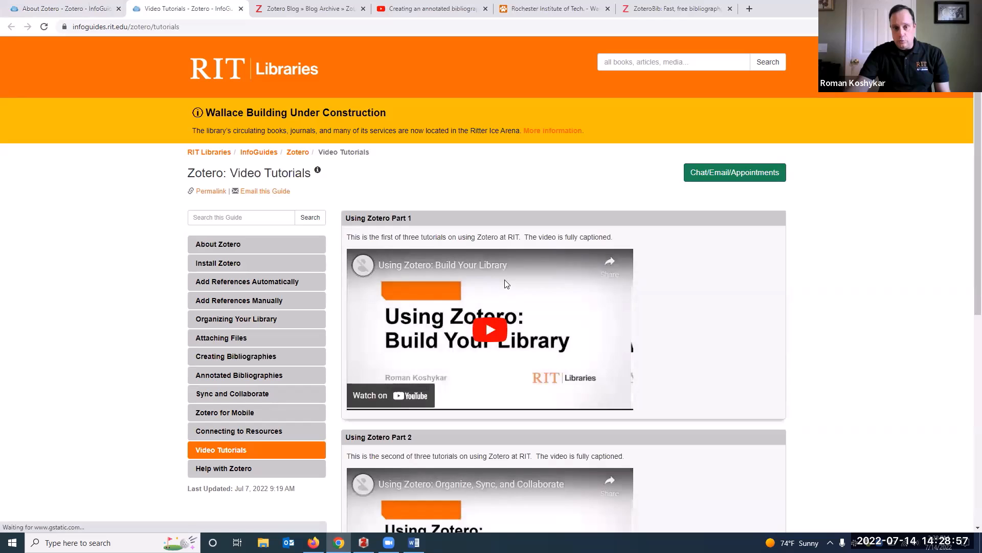
- Look through the three-part "Using Zotero" video tutorials on the guide's Video Tutorials page
scroll(678, 243, "down", 4)
scroll(680, 247, "down", 2)
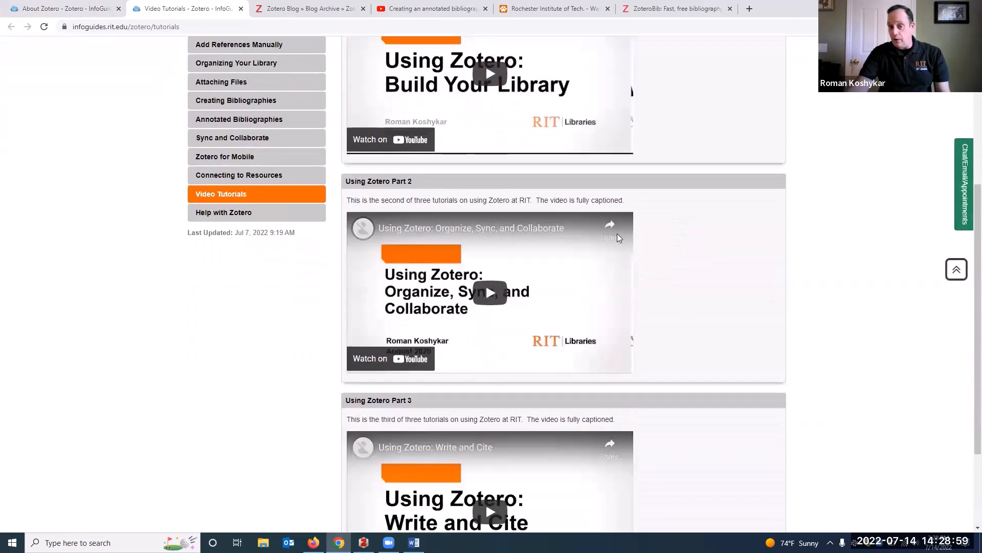
scroll(719, 468, "down", 2)
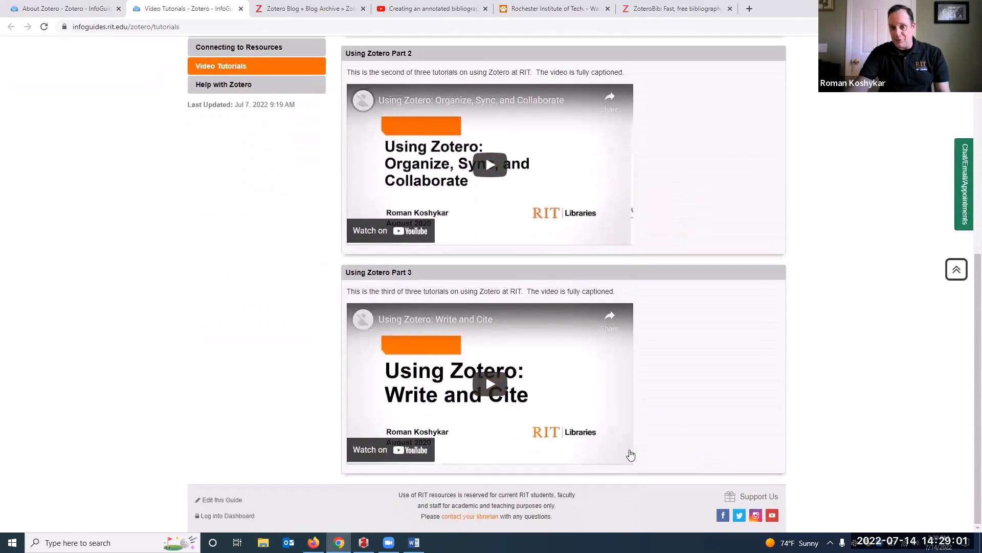
scroll(486, 373, "up", 3)
scroll(523, 386, "up", 4)
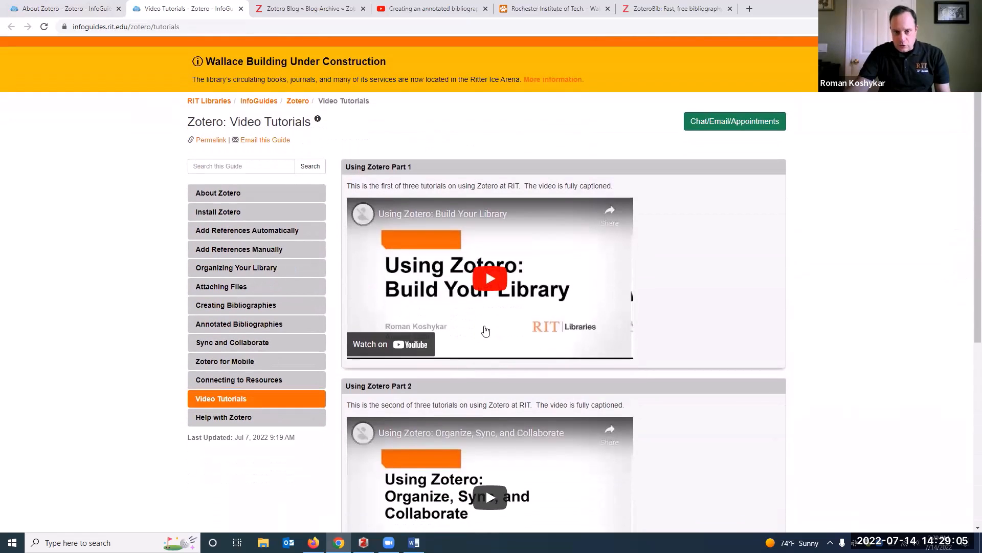
scroll(660, 297, "down", 3)
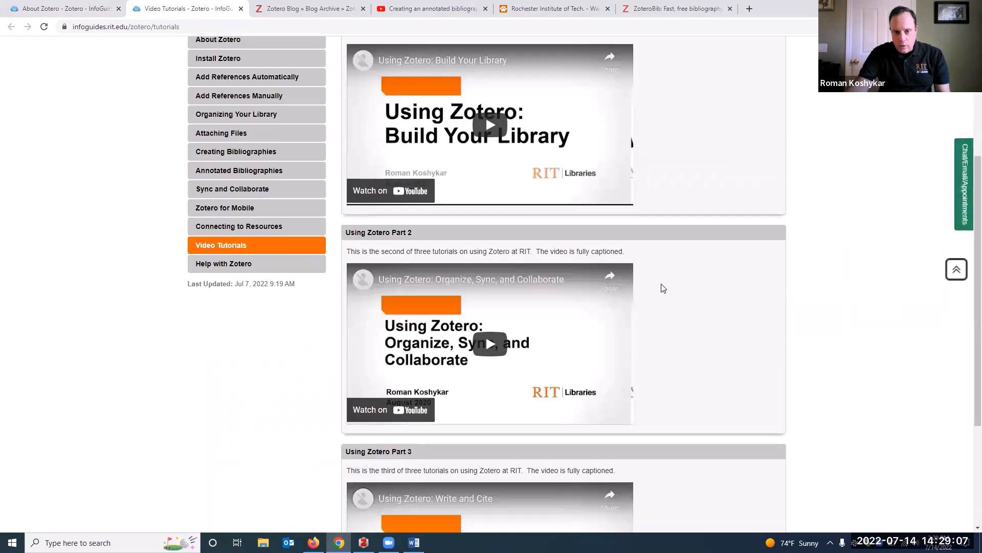
scroll(663, 284, "up", 4)
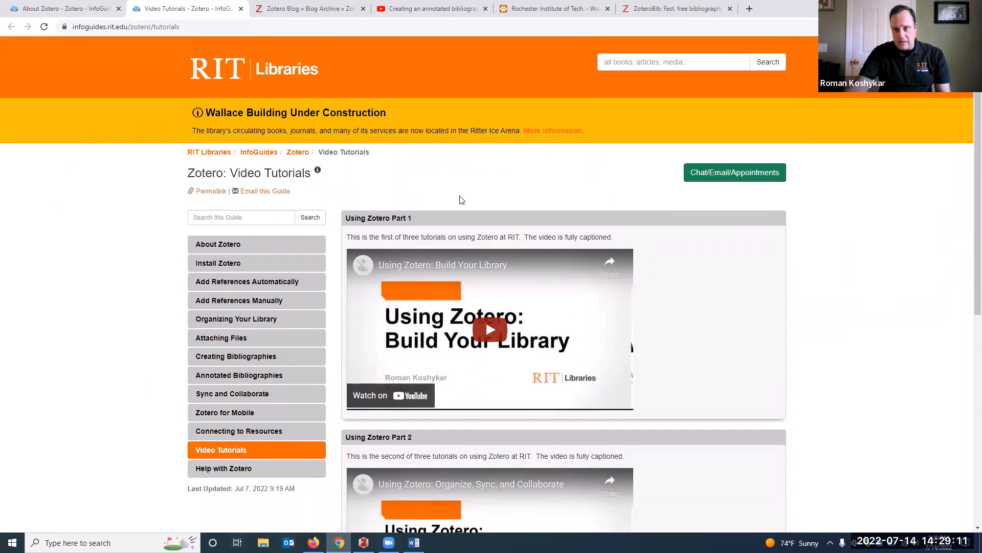
scroll(683, 235, "down", 2)
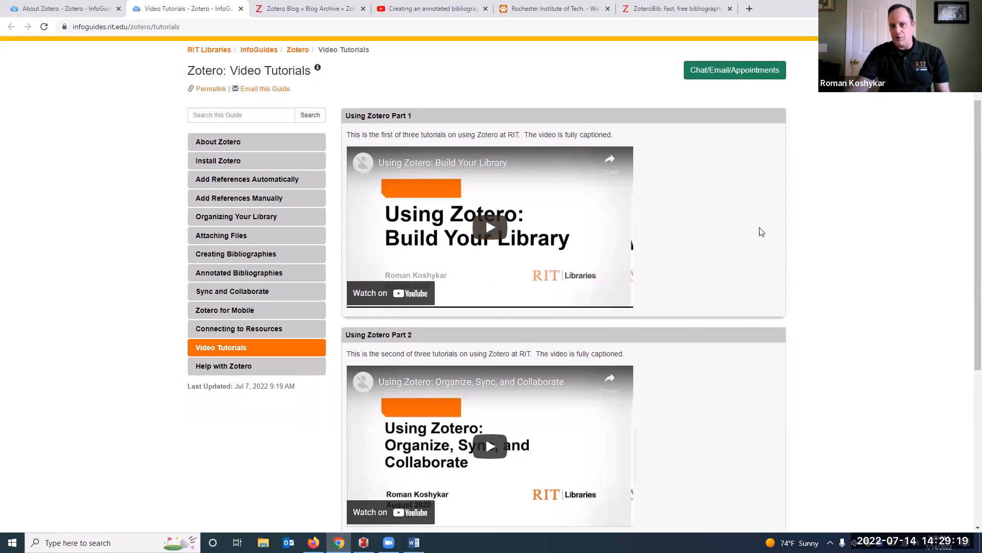
scroll(633, 244, "up", 1)
scroll(632, 244, "up", 3)
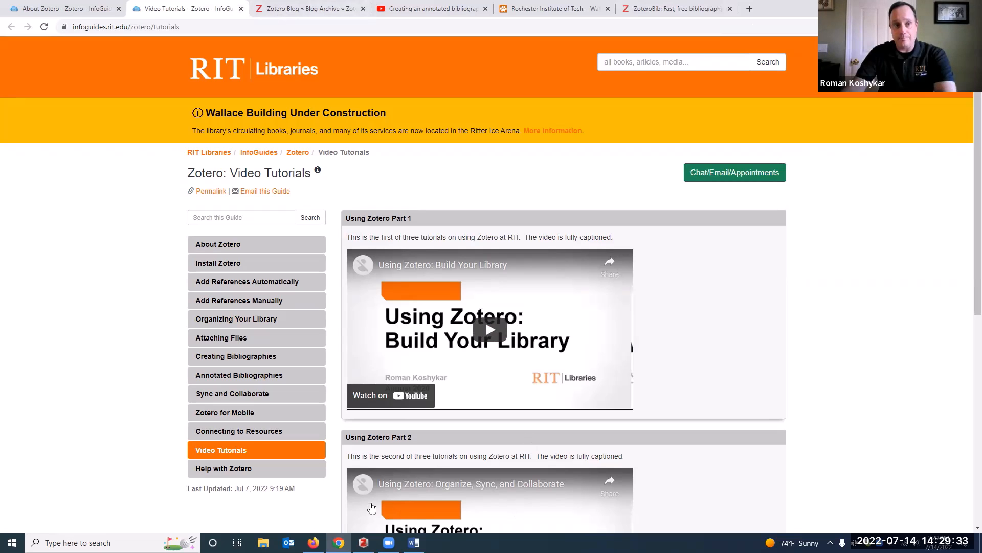
mouse_move(414, 543)
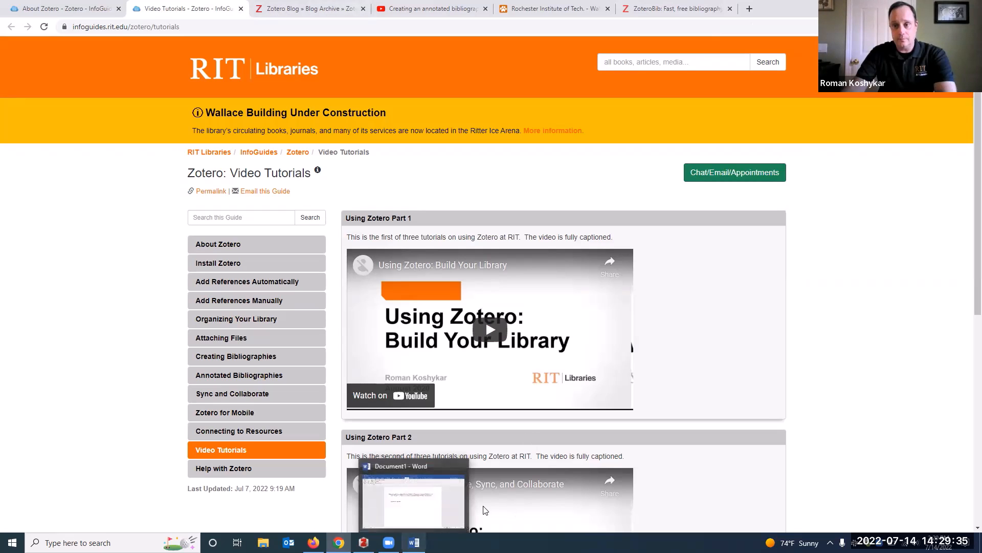